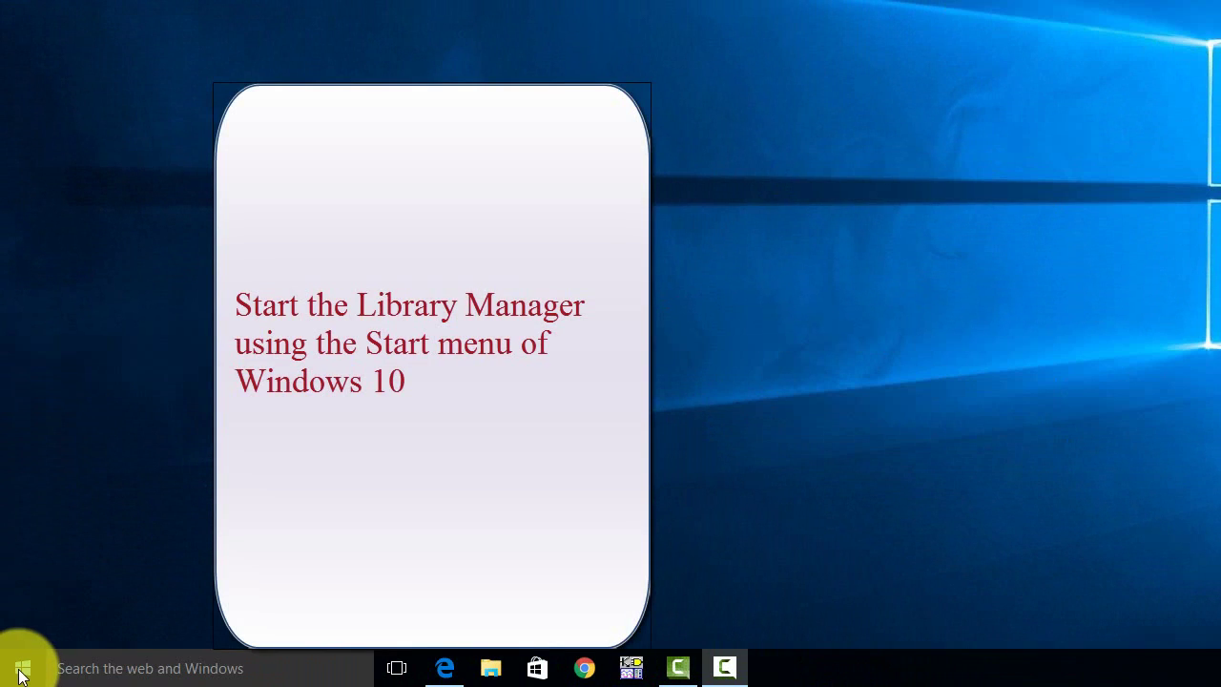
Launch Library Manager from the Tina 10 - Industrial folder in the Start menu.
{"action": "left_click", "coordinate": [23, 673]}
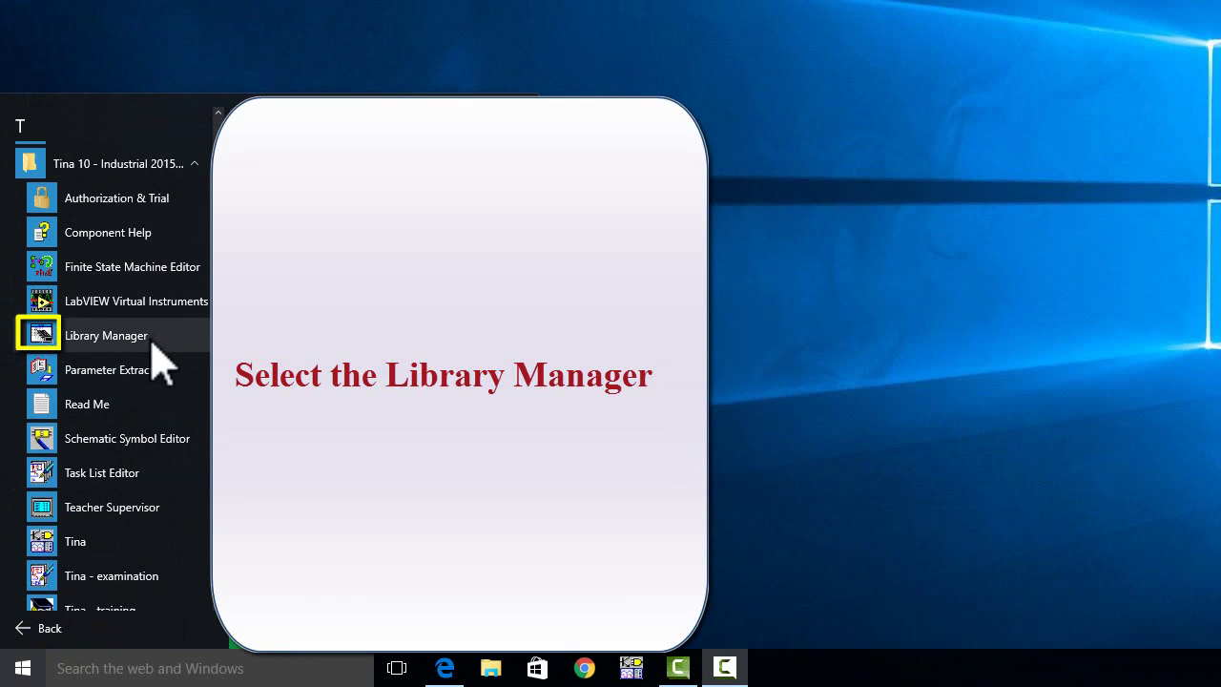
{"action": "left_click", "coordinate": [106, 336]}
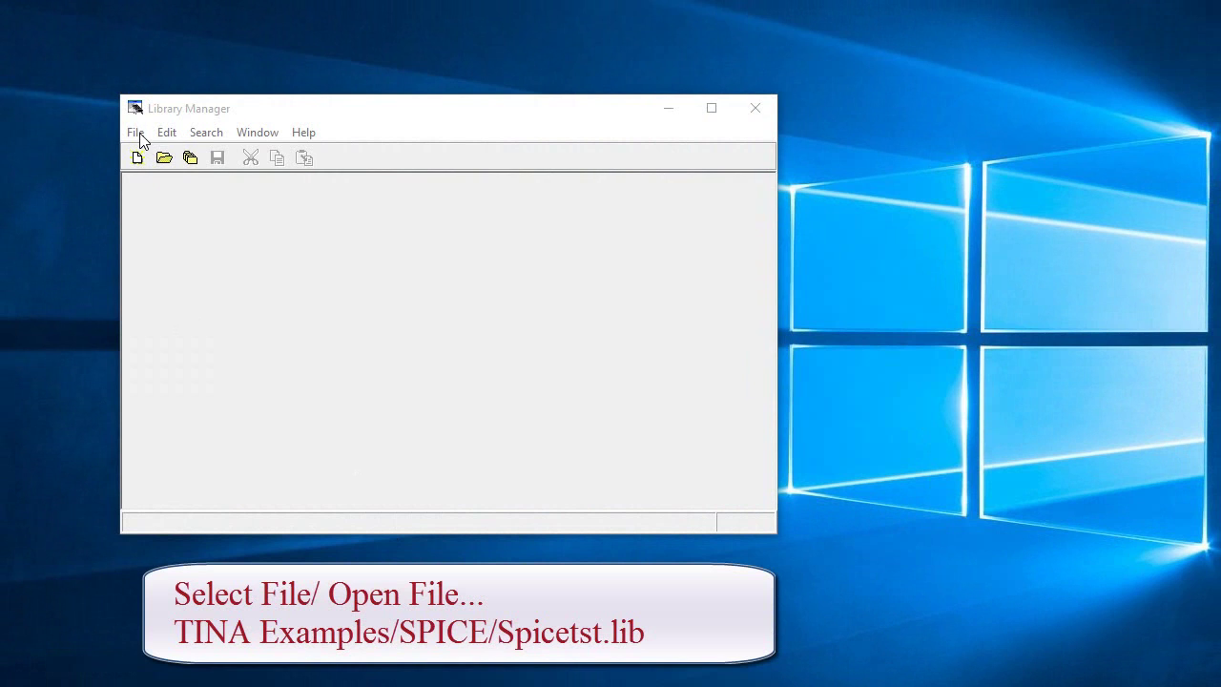
Open spicetst.lib from the TINA Examples\SPICE folder.
{"action": "left_click", "coordinate": [137, 134]}
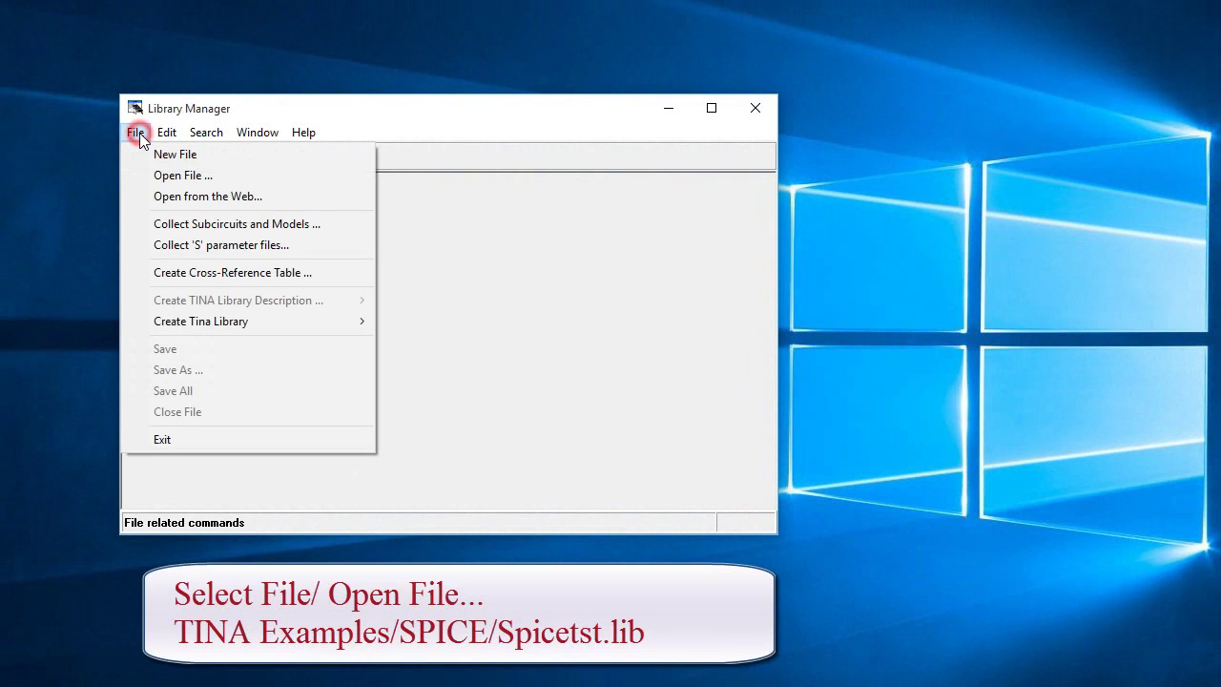
{"action": "left_click", "coordinate": [172, 183]}
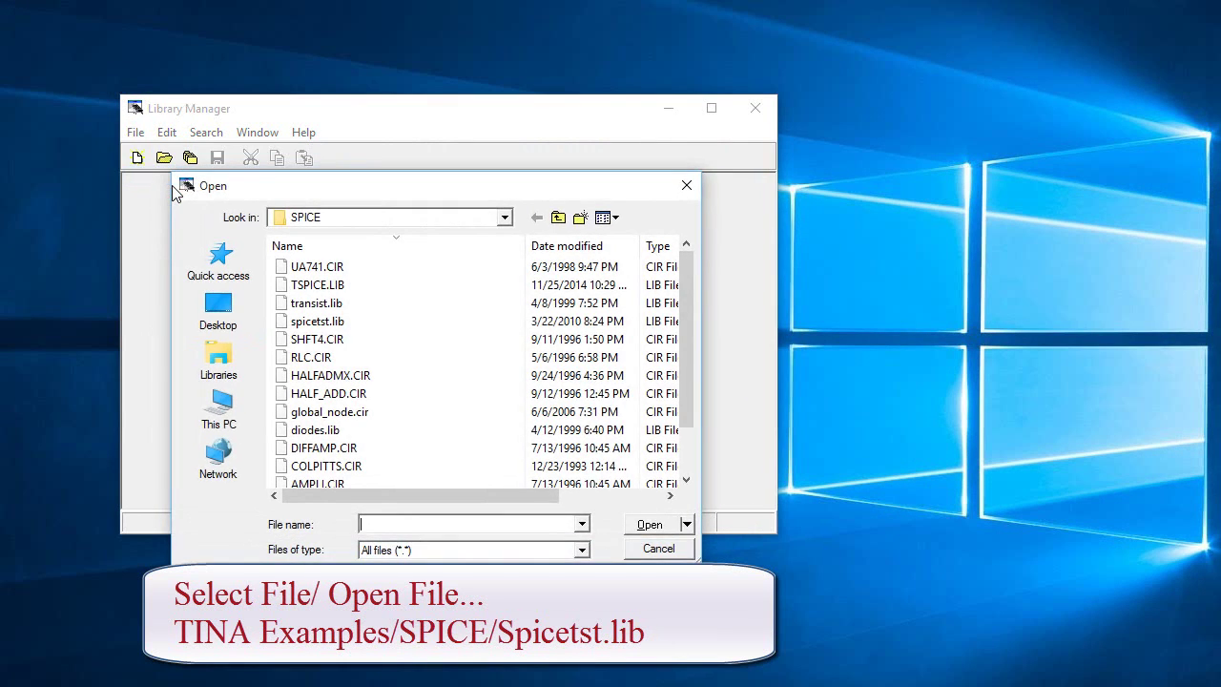
{"action": "scroll", "coordinate": [429, 372], "scroll_direction": "down", "scroll_amount": 1}
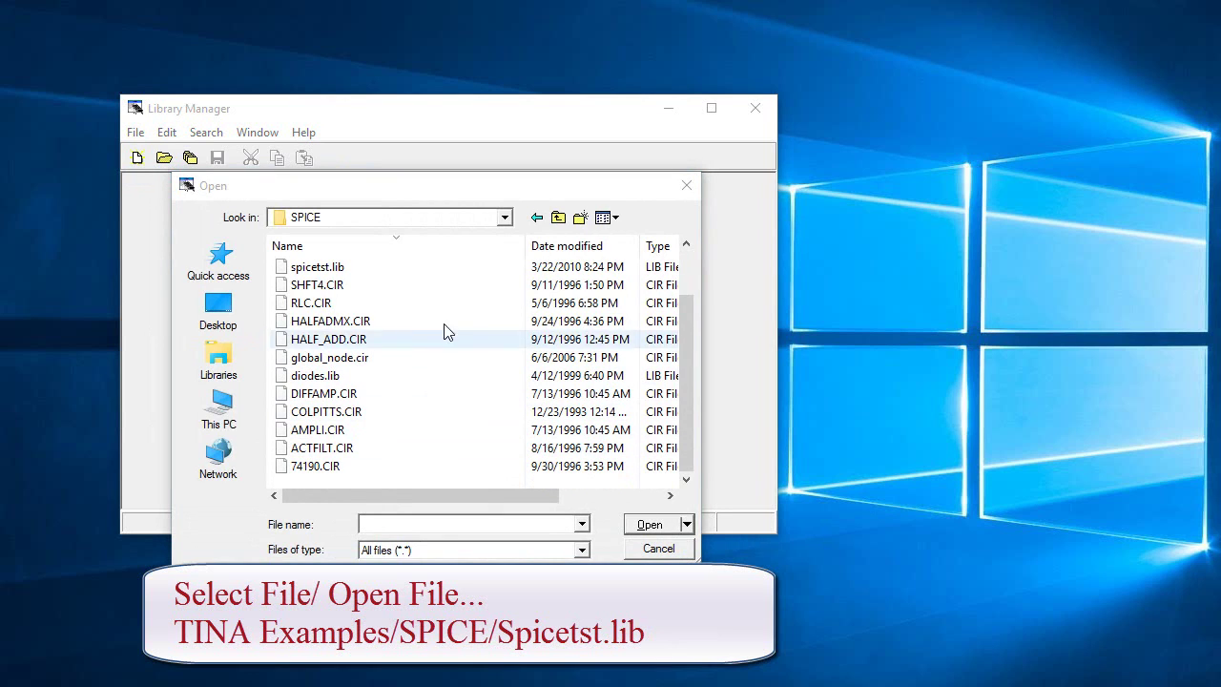
{"action": "left_click", "coordinate": [366, 272]}
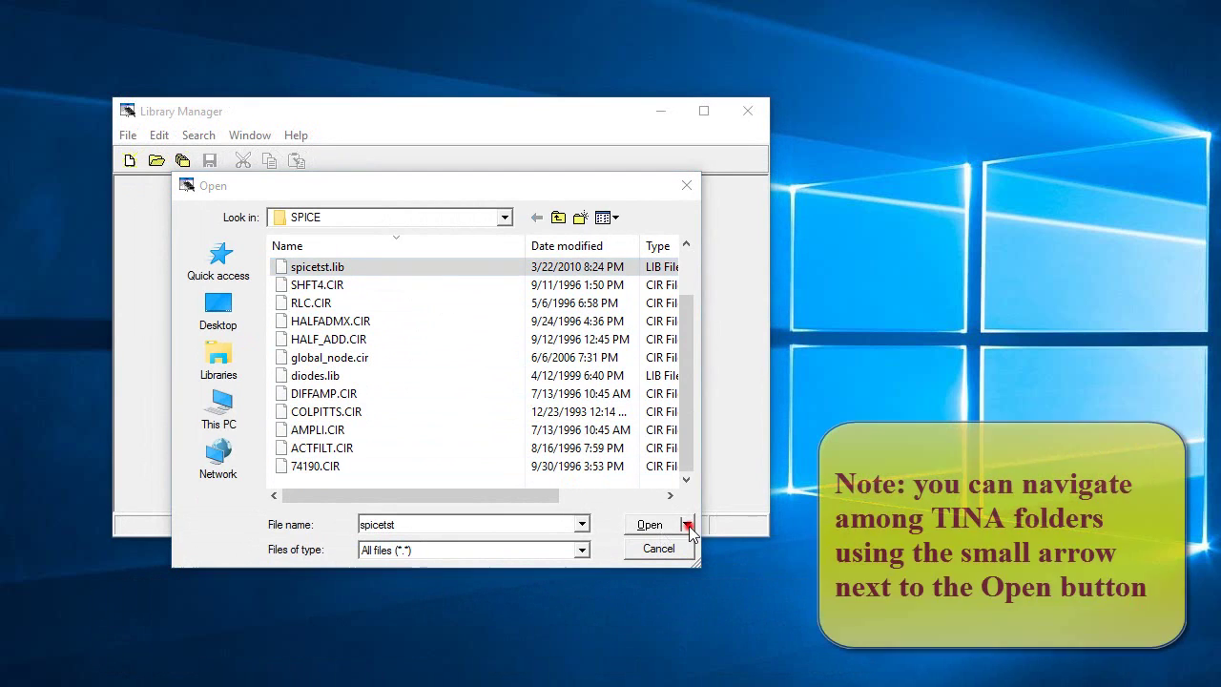
{"action": "left_click", "coordinate": [686, 525]}
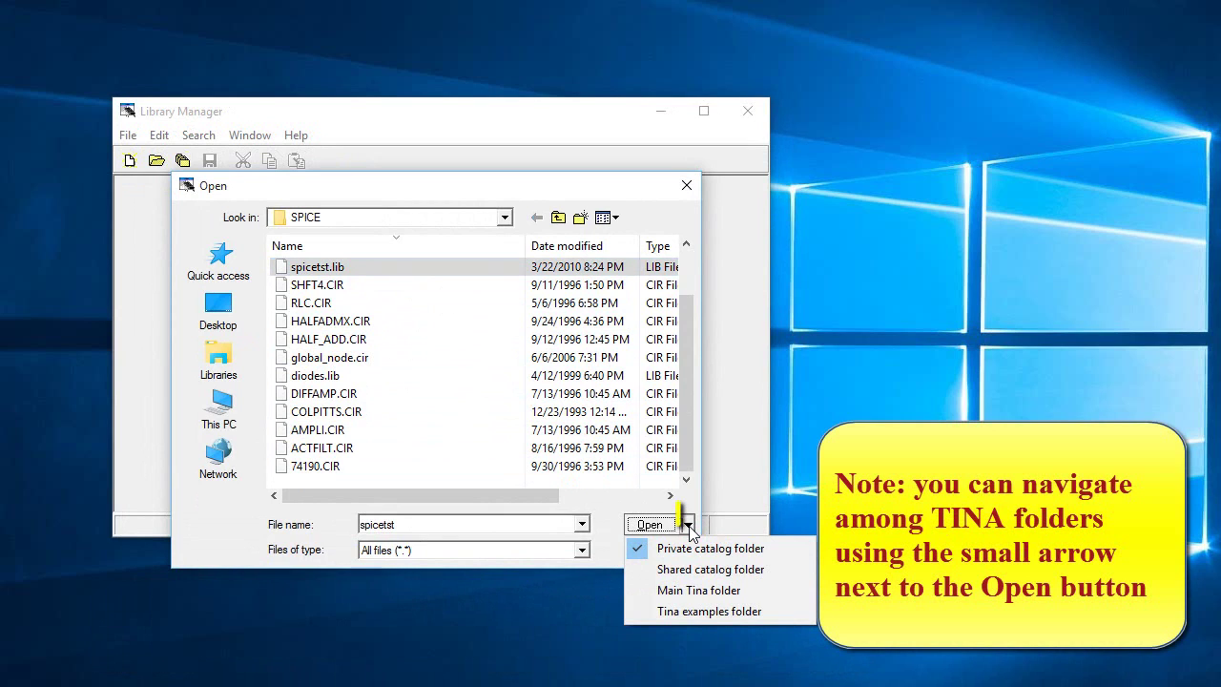
{"action": "left_click", "coordinate": [790, 527]}
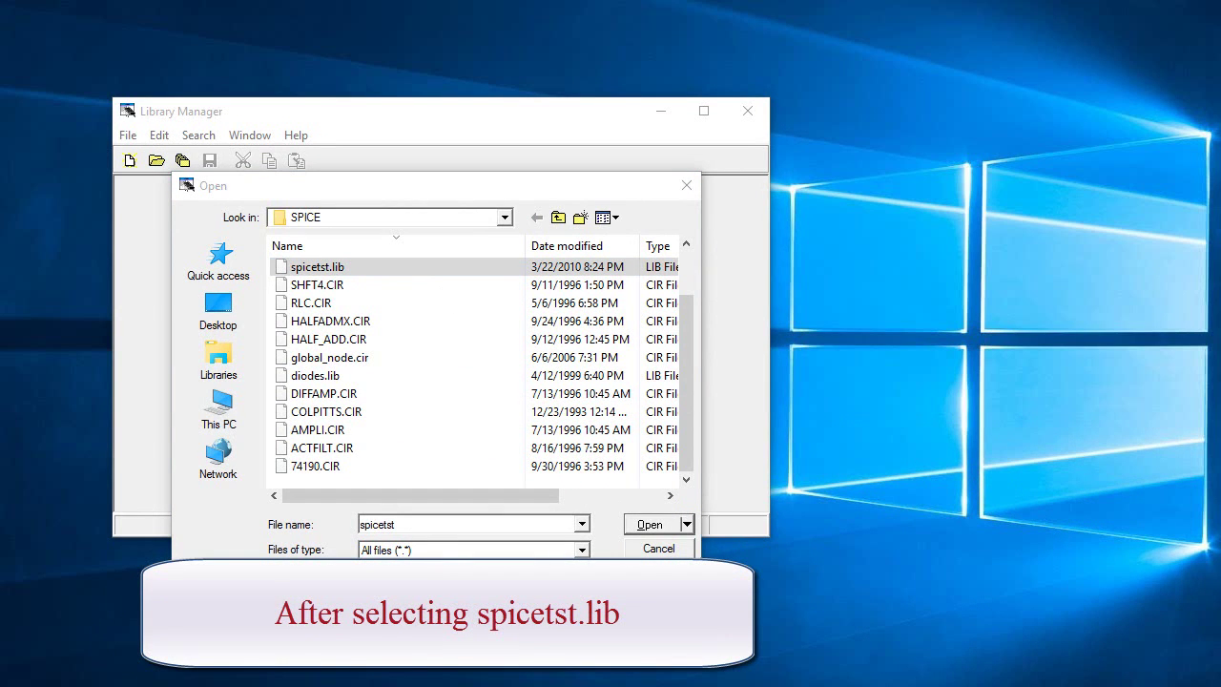
{"action": "left_click", "coordinate": [654, 527]}
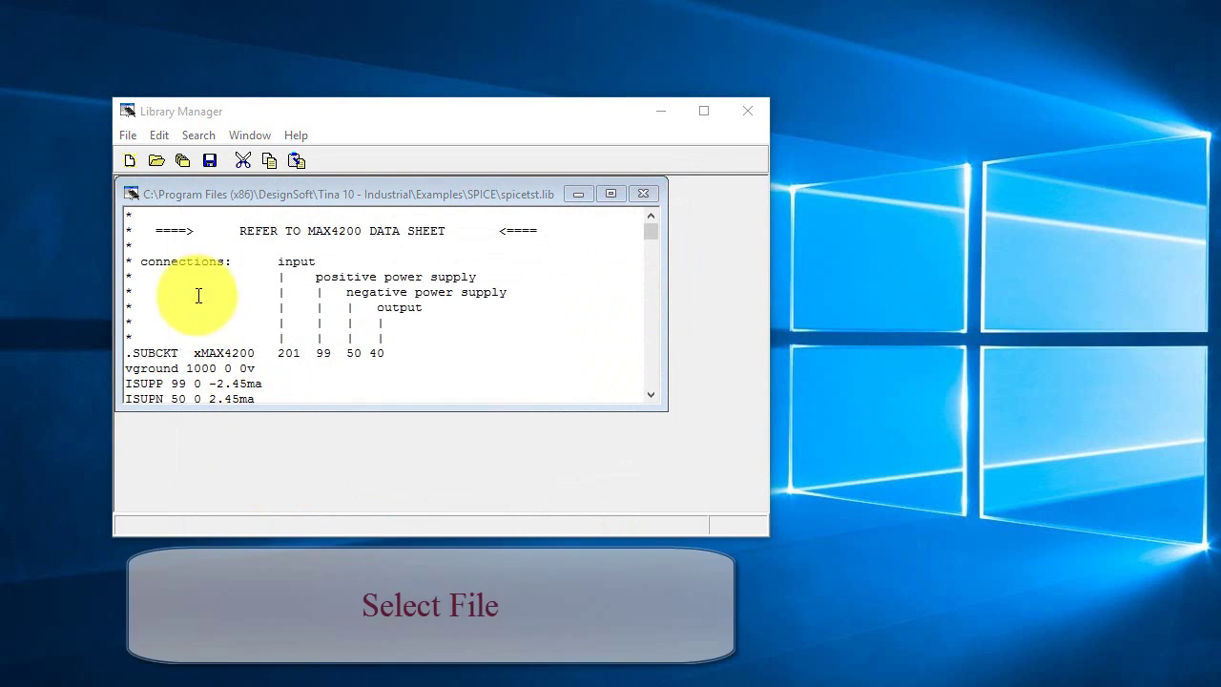
Create a TINA library description for SPICE models and subcircuits with manufacturer spicetst.
{"action": "left_click", "coordinate": [136, 140]}
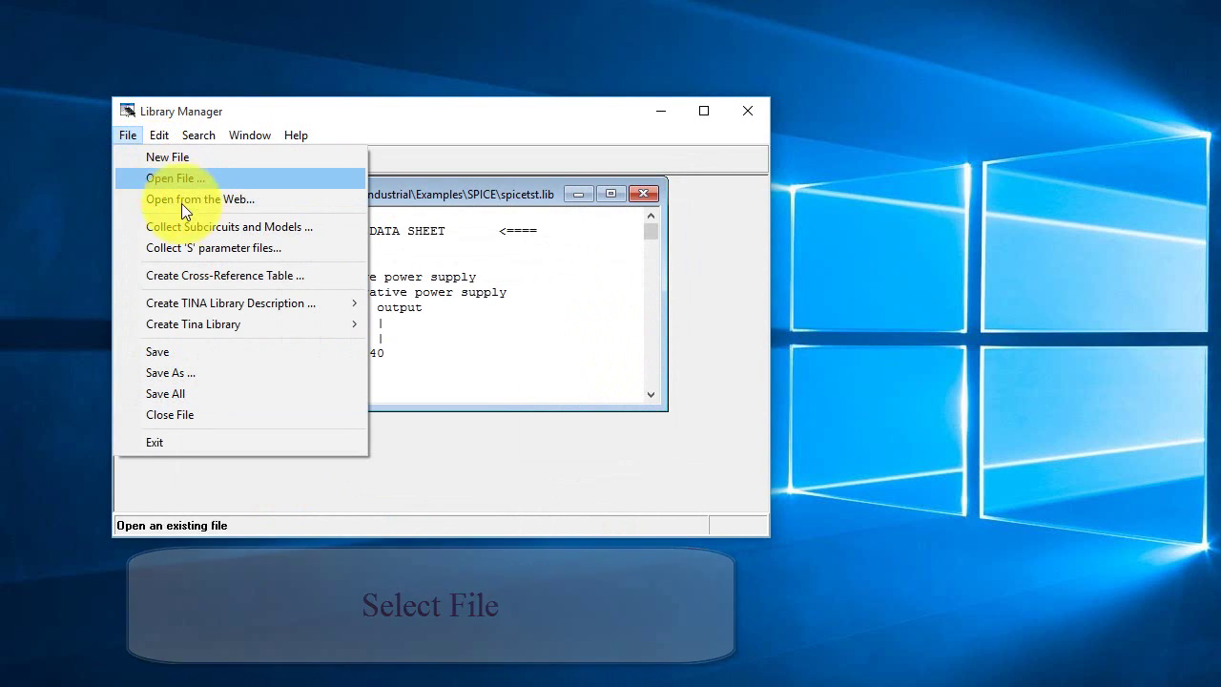
{"action": "mouse_move", "coordinate": [262, 305]}
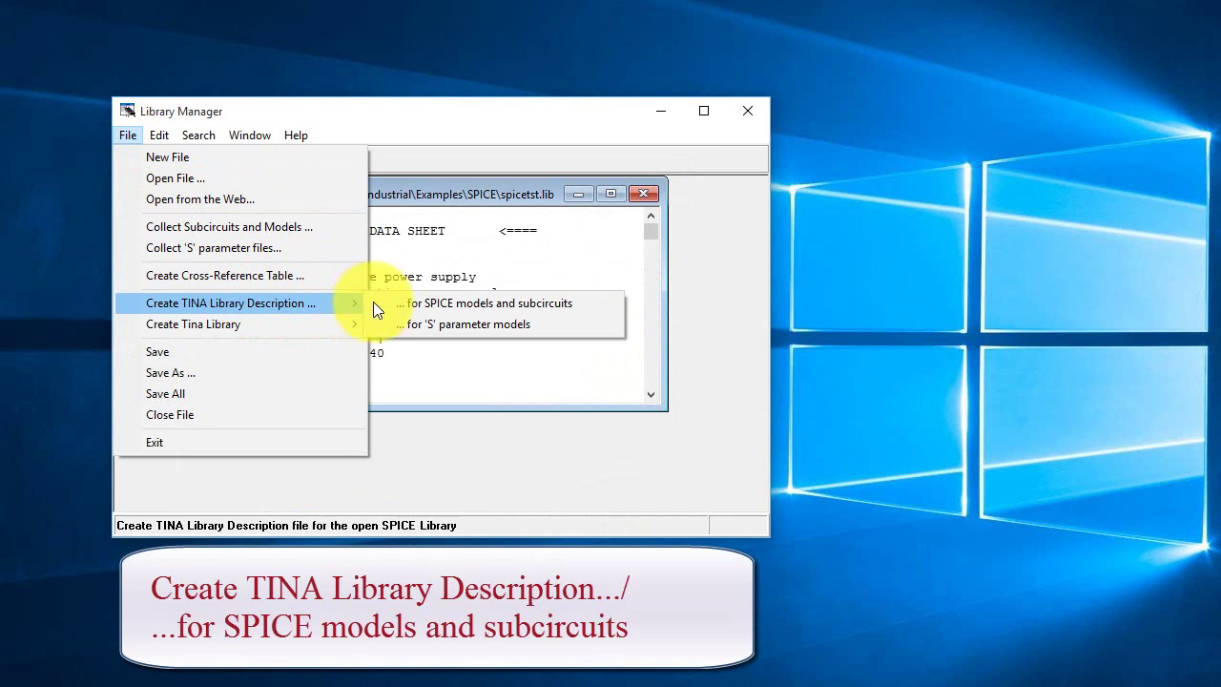
{"action": "left_click", "coordinate": [434, 306]}
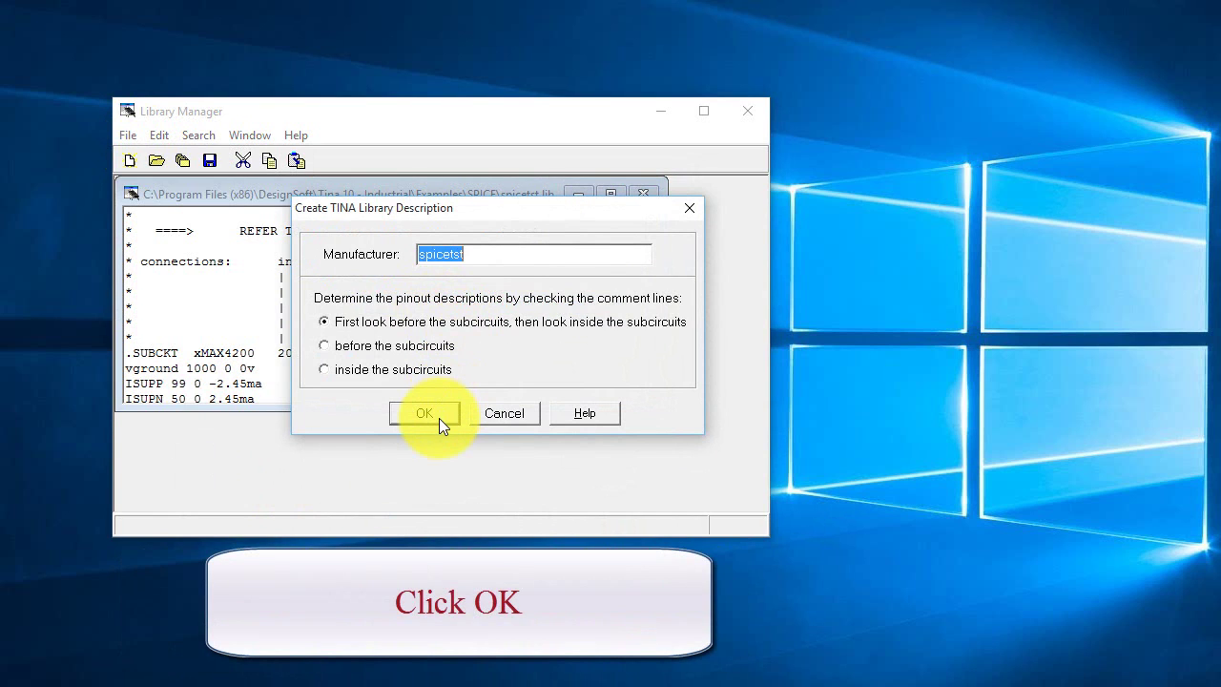
{"action": "left_click", "coordinate": [439, 418]}
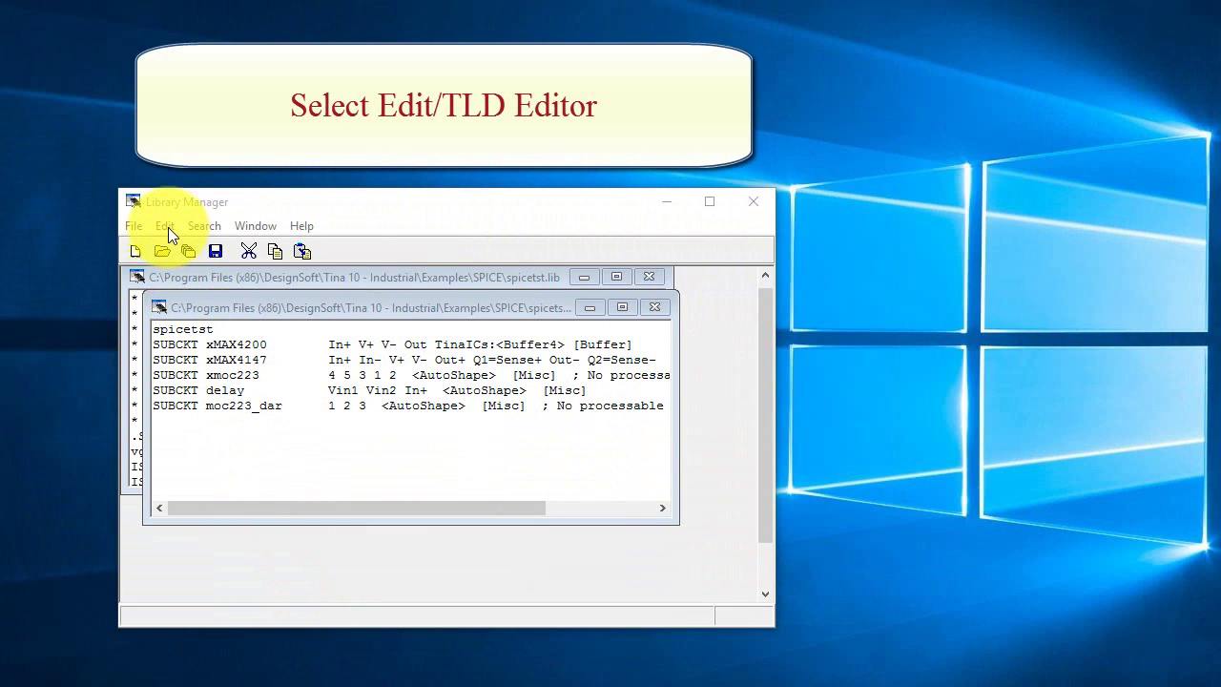
Open the TLD Editor to view xMAX4200's Buffer4 symbol and its node mapping.
{"action": "left_click", "coordinate": [167, 227]}
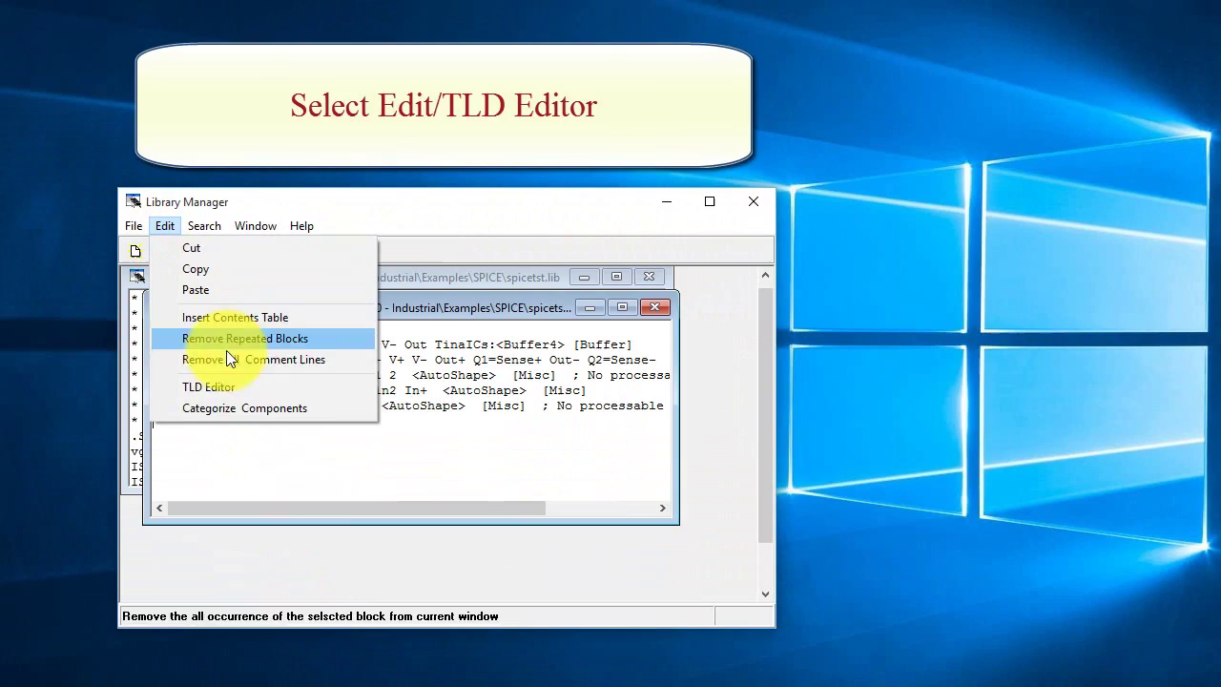
{"action": "left_click", "coordinate": [238, 390]}
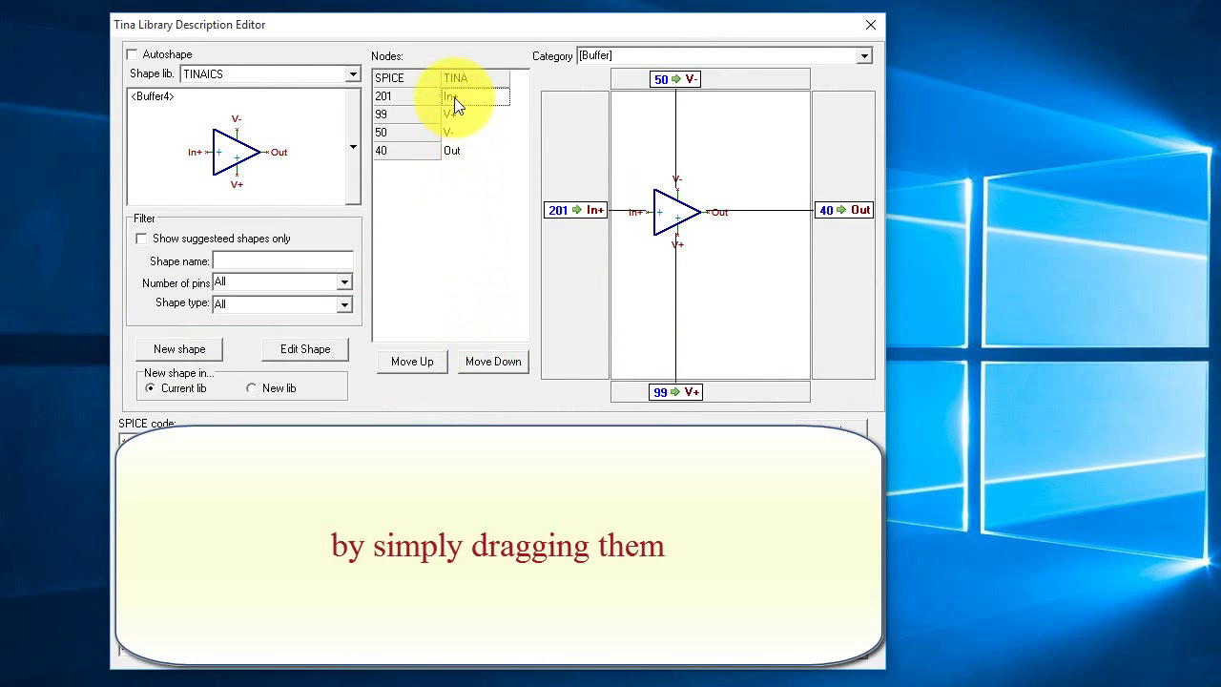
{"action": "left_click_drag", "start_coordinate": [454, 97], "coordinate": [462, 148]}
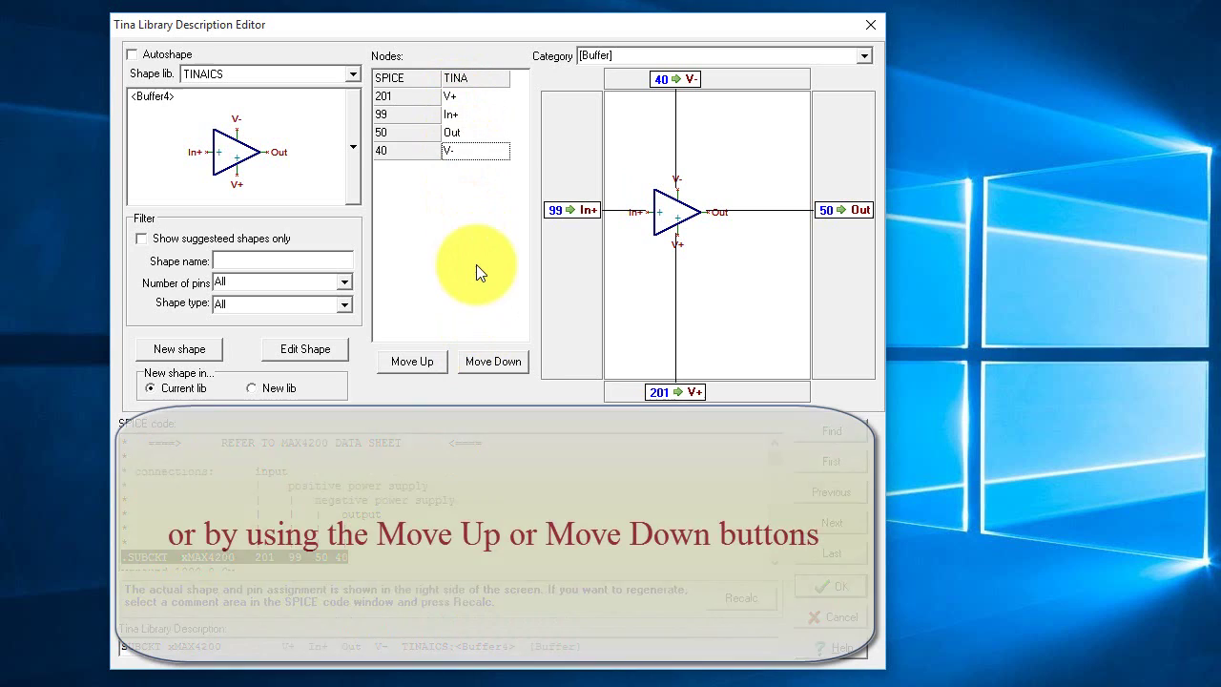
{"action": "left_click", "coordinate": [454, 118]}
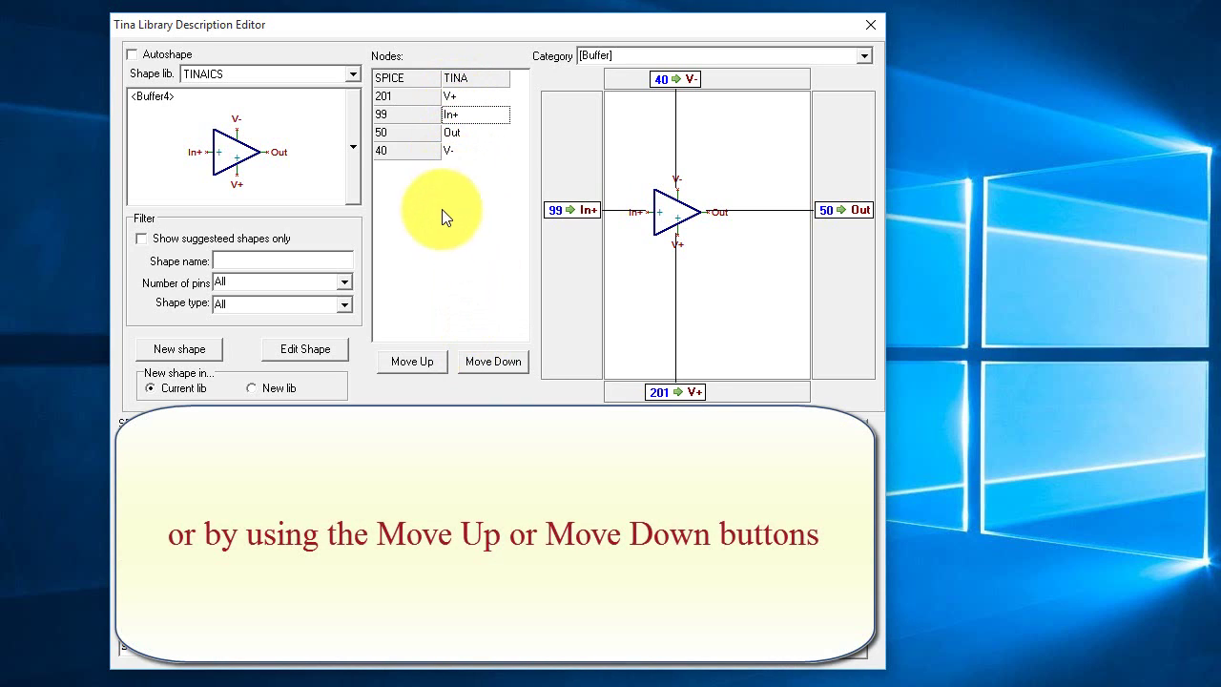
{"action": "left_click", "coordinate": [417, 364]}
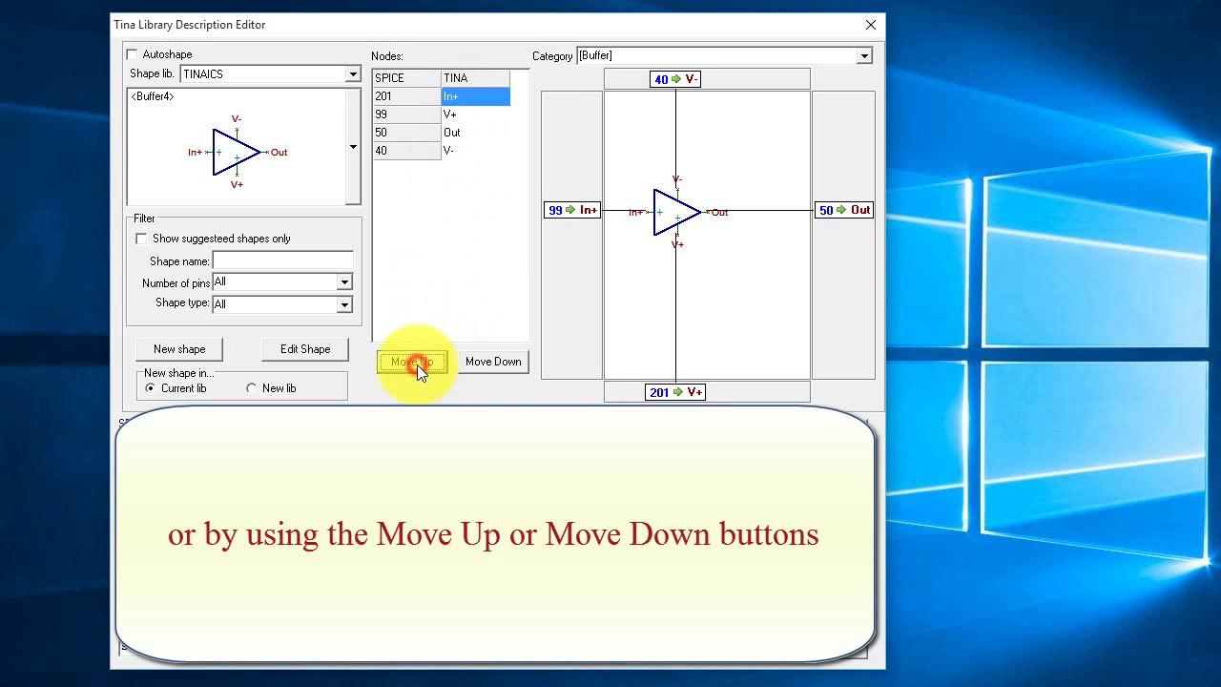
{"action": "left_click", "coordinate": [456, 136]}
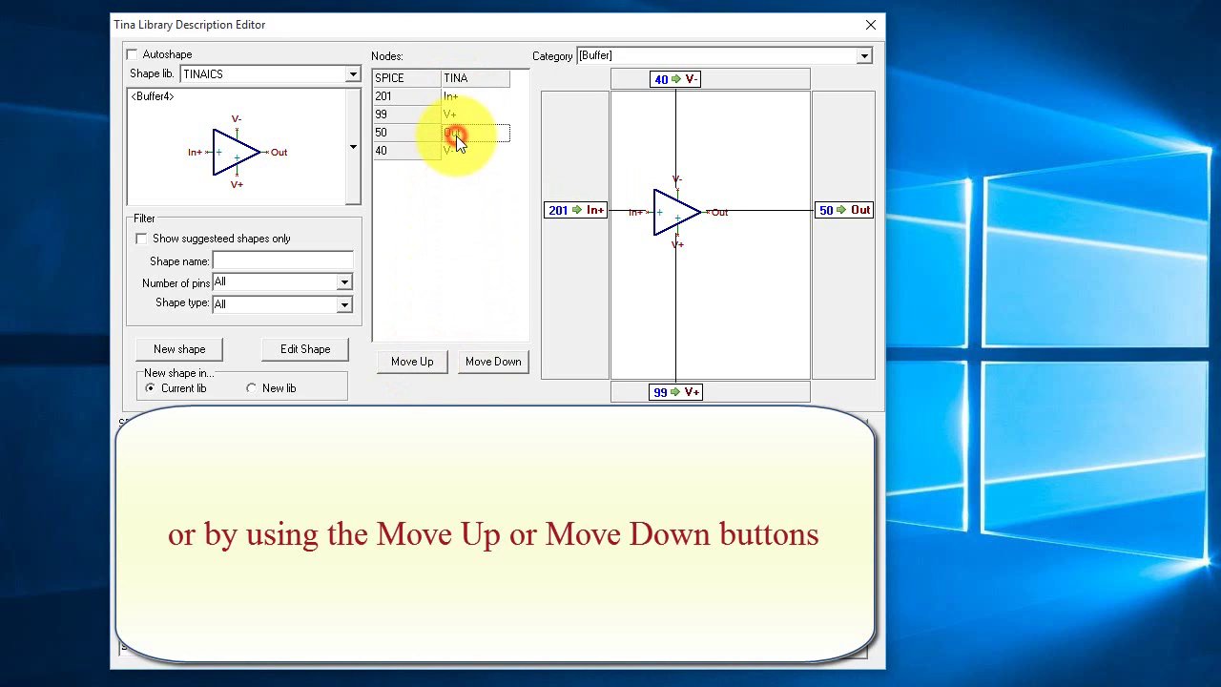
{"action": "left_click", "coordinate": [495, 371]}
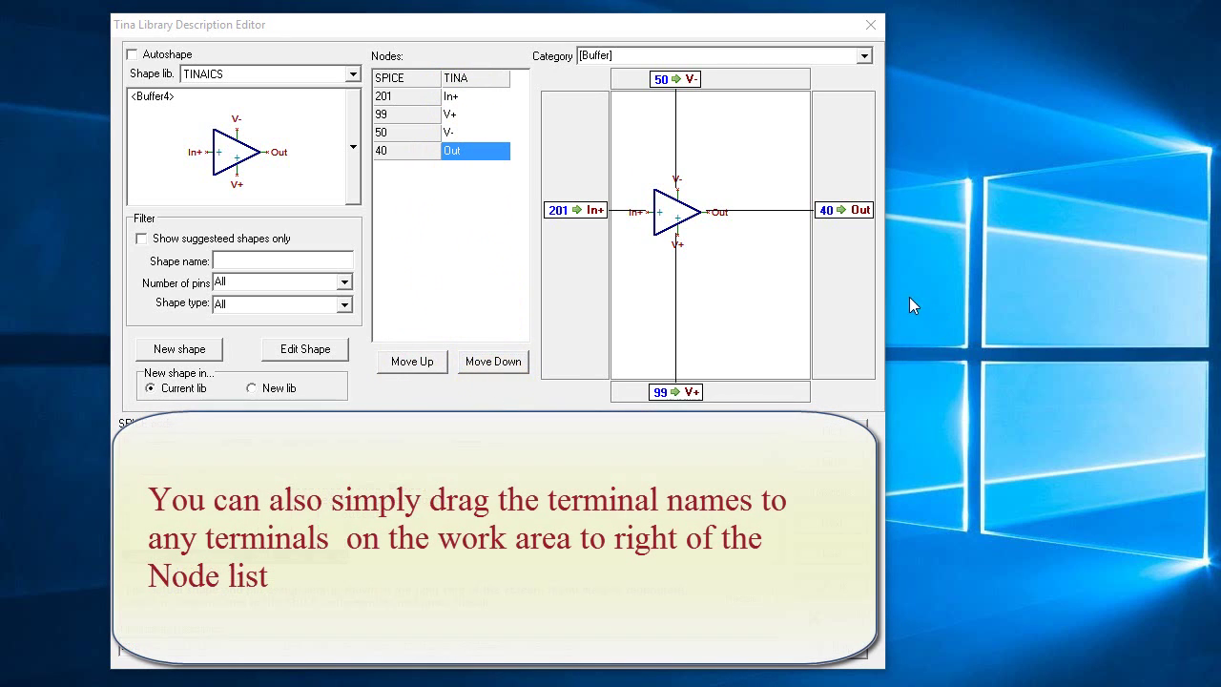
{"action": "left_click_drag", "start_coordinate": [844, 214], "coordinate": [657, 398]}
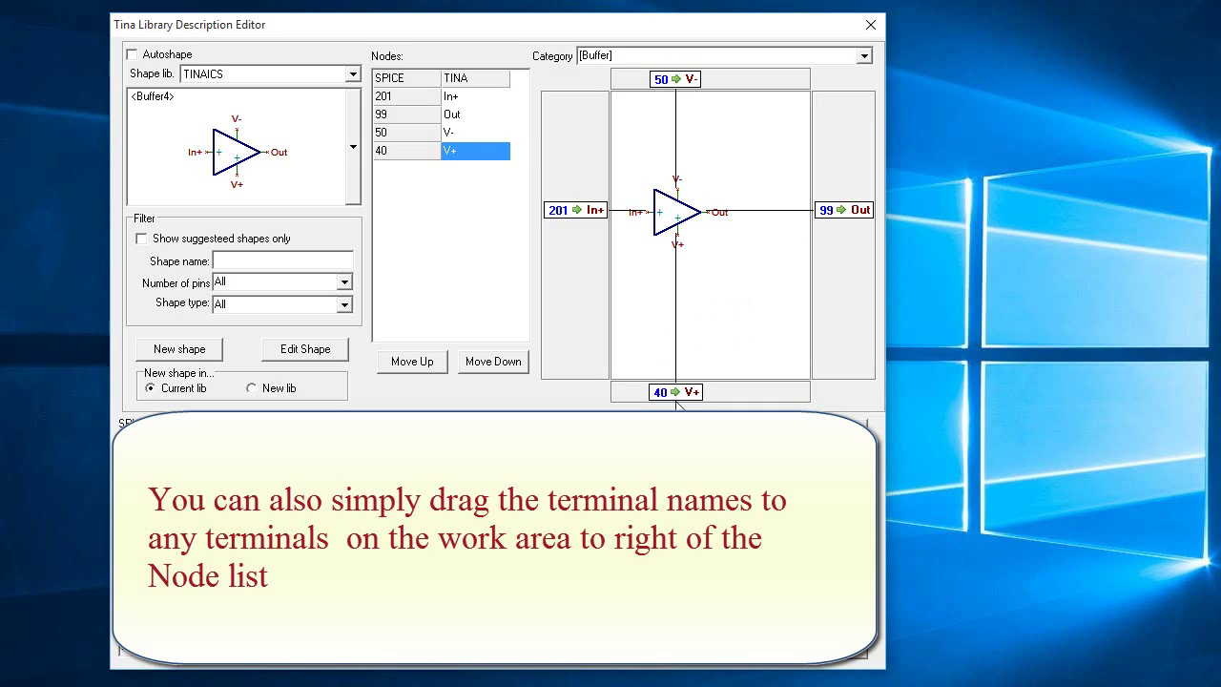
{"action": "left_click_drag", "start_coordinate": [660, 393], "coordinate": [828, 212]}
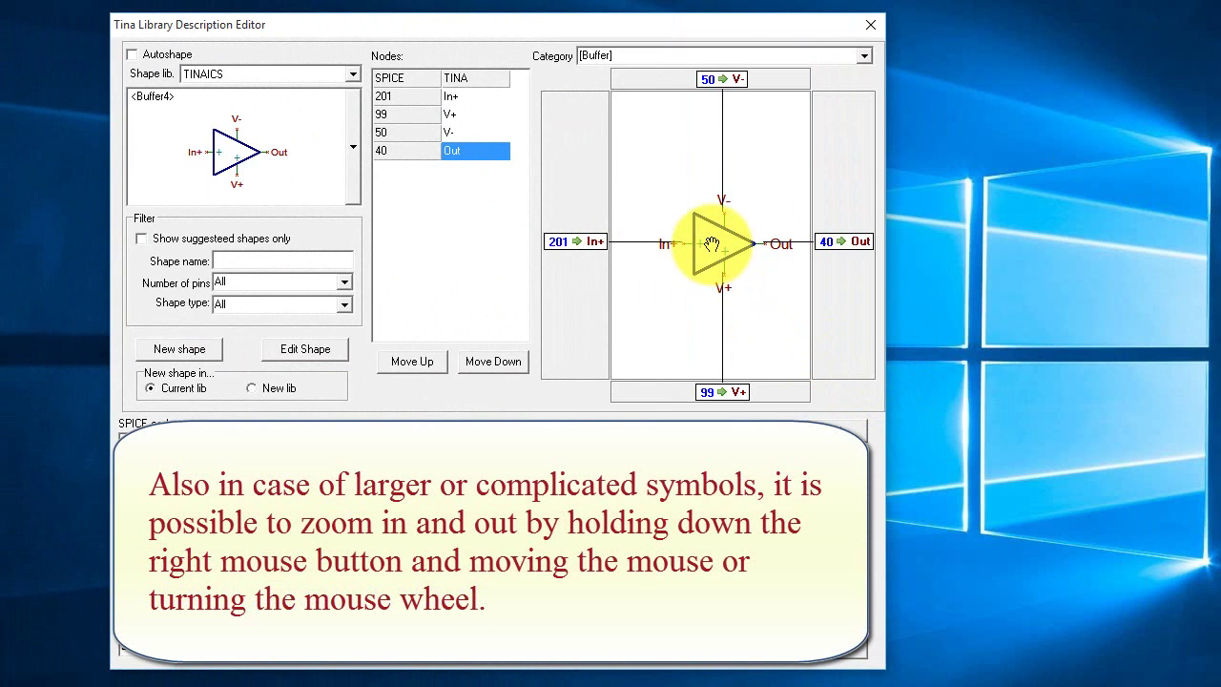
{"action": "scroll", "coordinate": [710, 244], "scroll_direction": "up", "scroll_amount": 3}
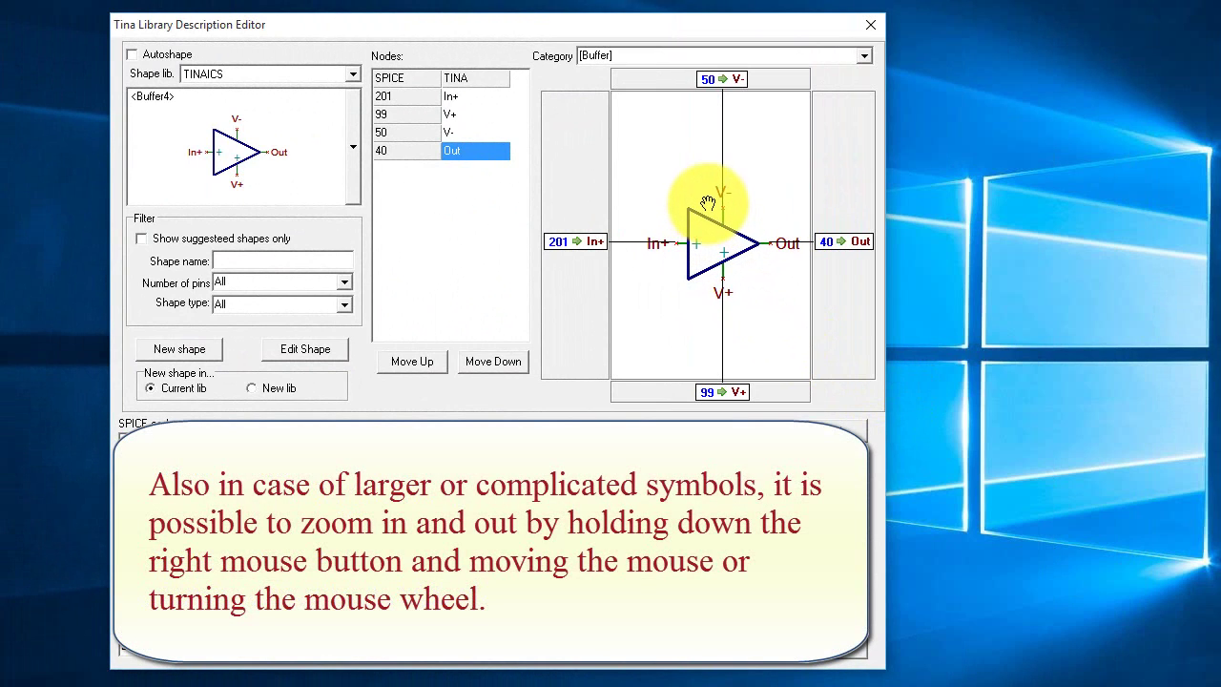
{"action": "scroll", "coordinate": [708, 162], "scroll_direction": "up", "scroll_amount": 2}
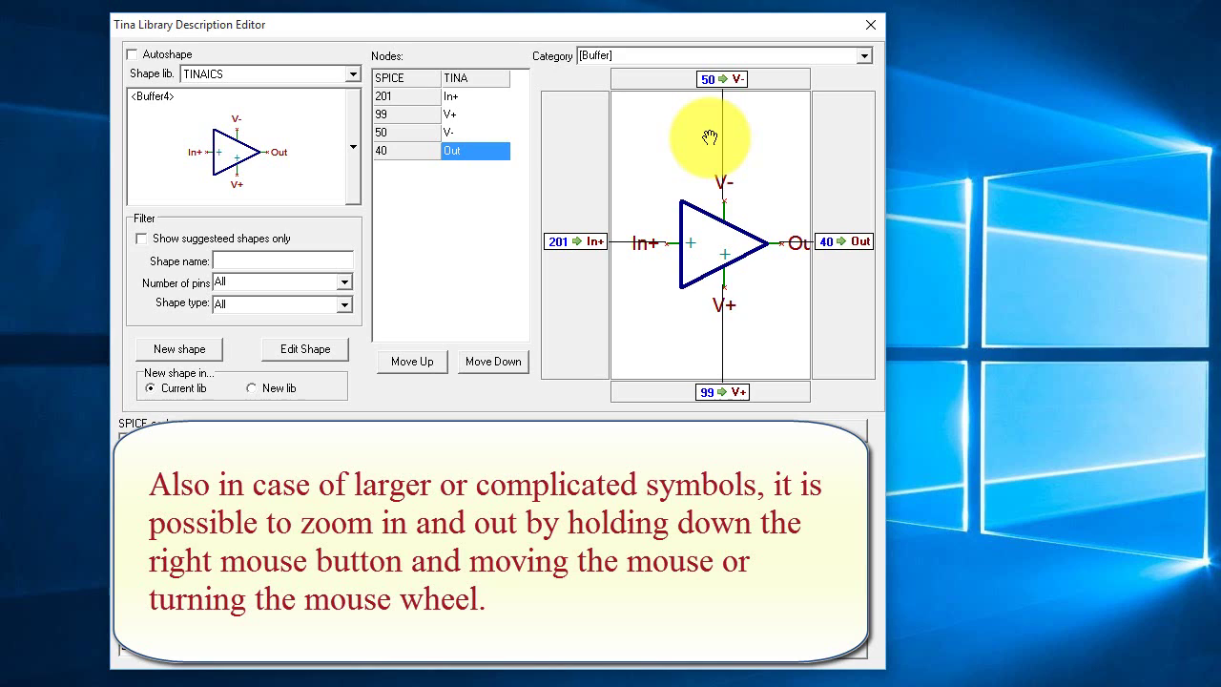
{"action": "scroll", "coordinate": [710, 119], "scroll_direction": "up", "scroll_amount": 2}
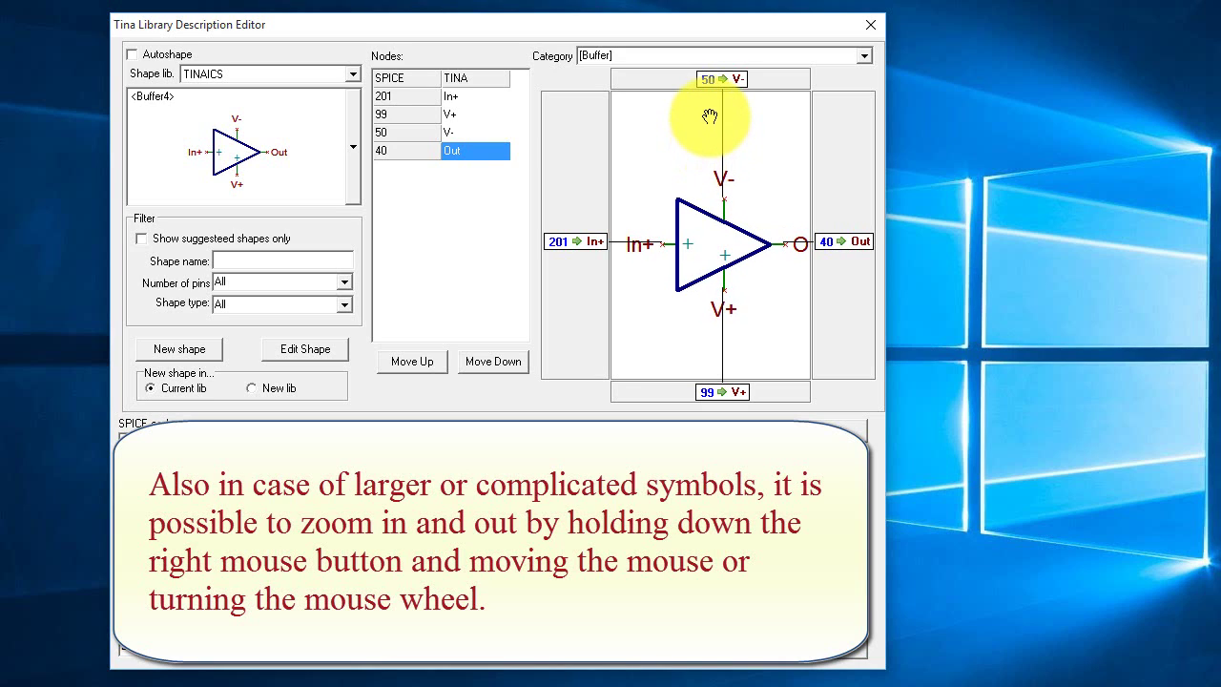
{"action": "scroll", "coordinate": [704, 108], "scroll_direction": "up", "scroll_amount": 1}
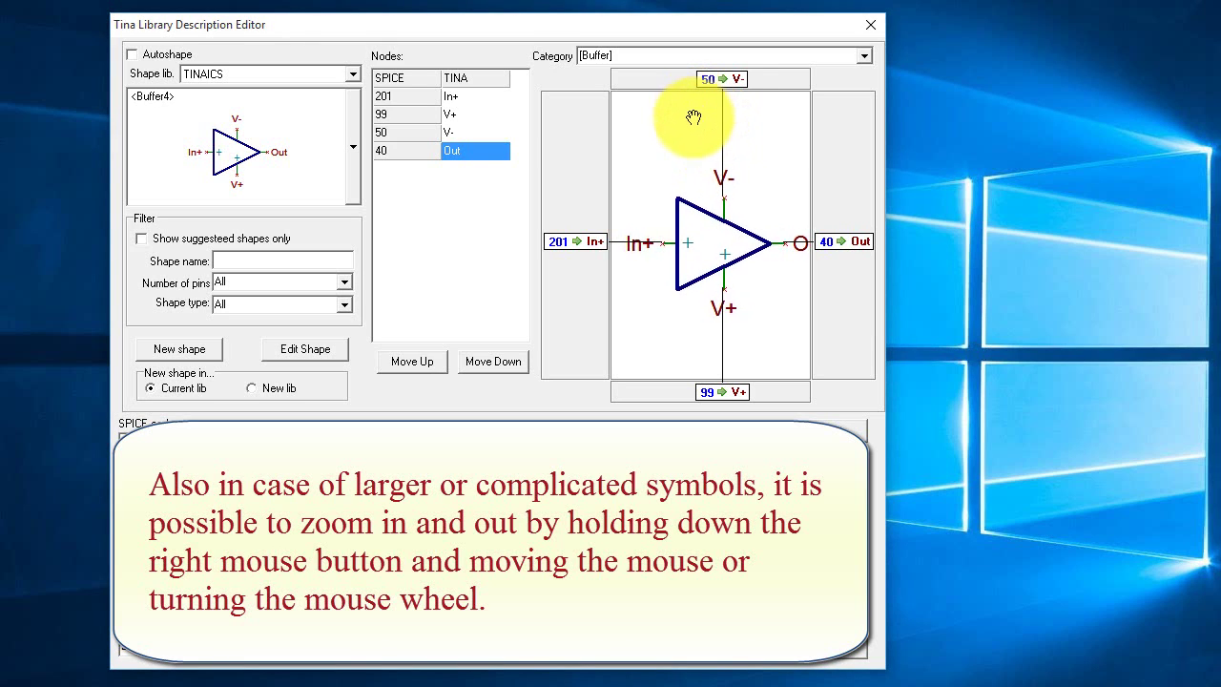
{"action": "scroll", "coordinate": [695, 119], "scroll_direction": "down", "scroll_amount": 3}
{"action": "scroll", "coordinate": [673, 190], "scroll_direction": "down", "scroll_amount": 1}
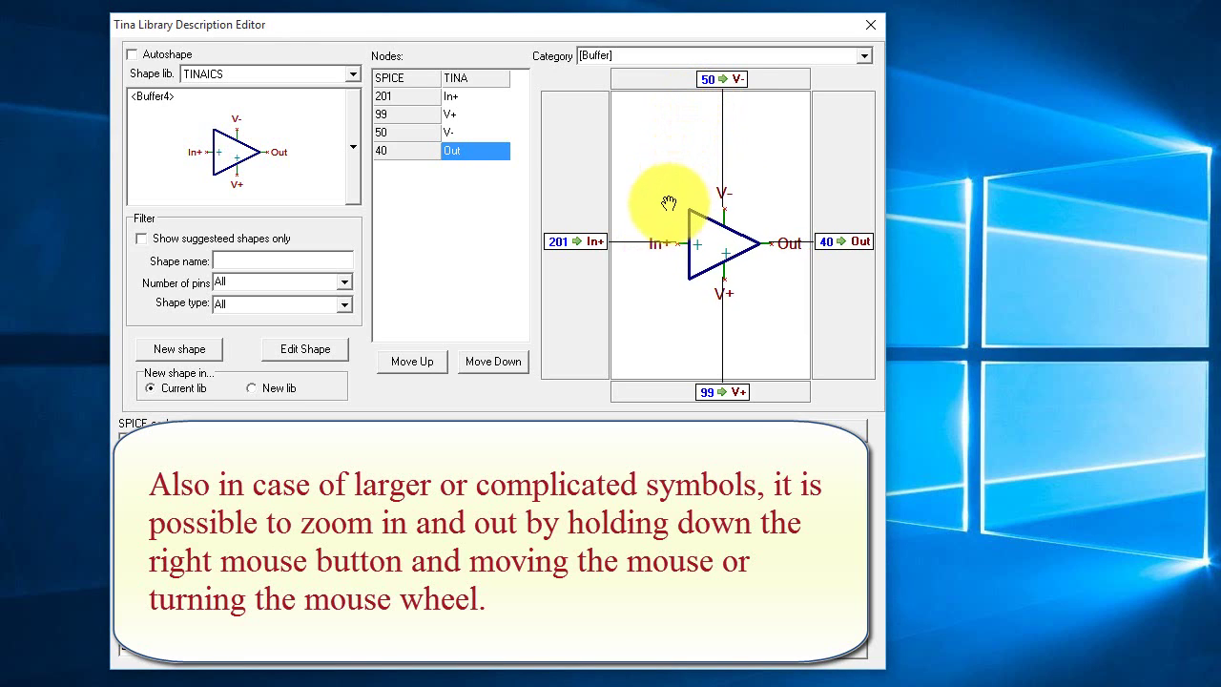
{"action": "scroll", "coordinate": [652, 225], "scroll_direction": "down", "scroll_amount": 1}
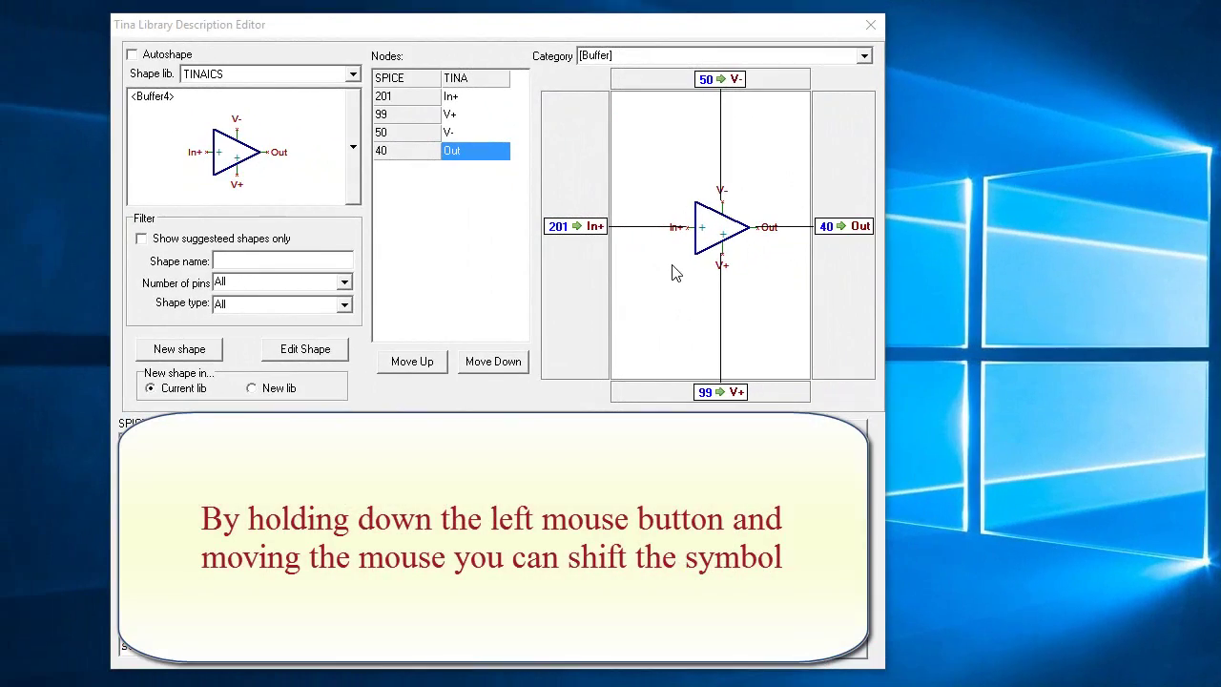
{"action": "mouse_move", "coordinate": [673, 268]}
{"action": "left_mouse_down"}
{"action": "mouse_move", "coordinate": [672, 303]}
{"action": "mouse_move", "coordinate": [620, 303]}
{"action": "mouse_move", "coordinate": [674, 301]}
{"action": "mouse_move", "coordinate": [676, 281]}
{"action": "left_mouse_up"}
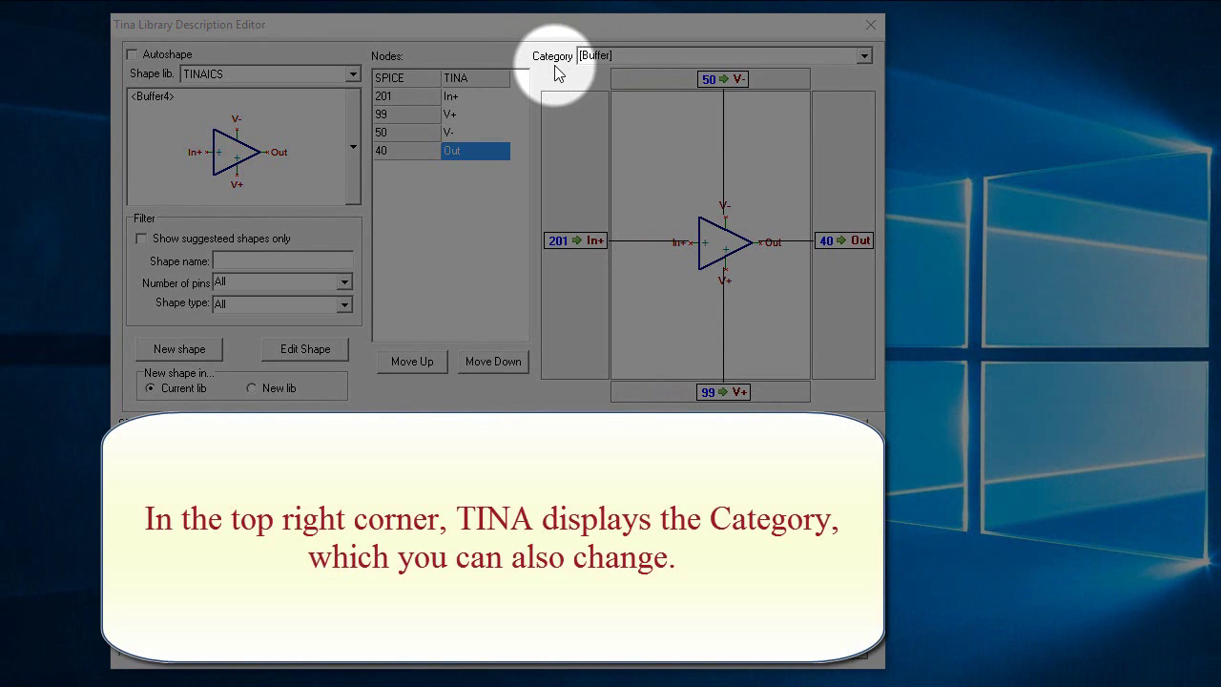
{"action": "left_click", "coordinate": [863, 57]}
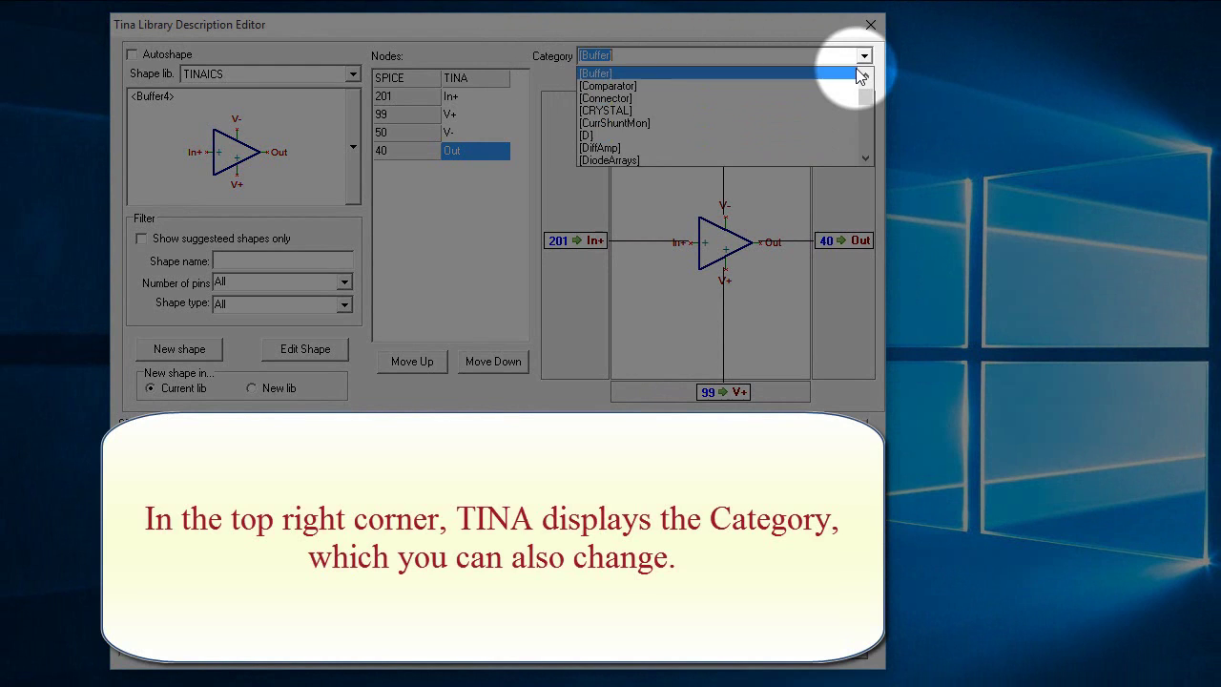
{"action": "left_click", "coordinate": [855, 68]}
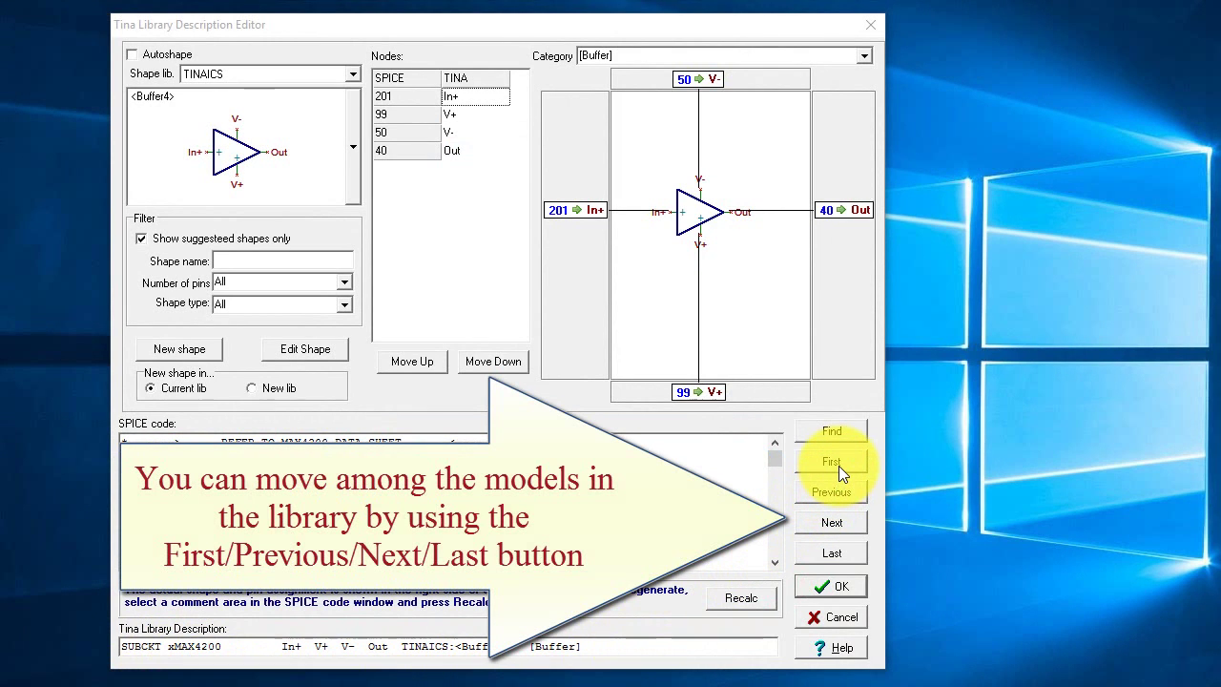
{"action": "left_click", "coordinate": [833, 524]}
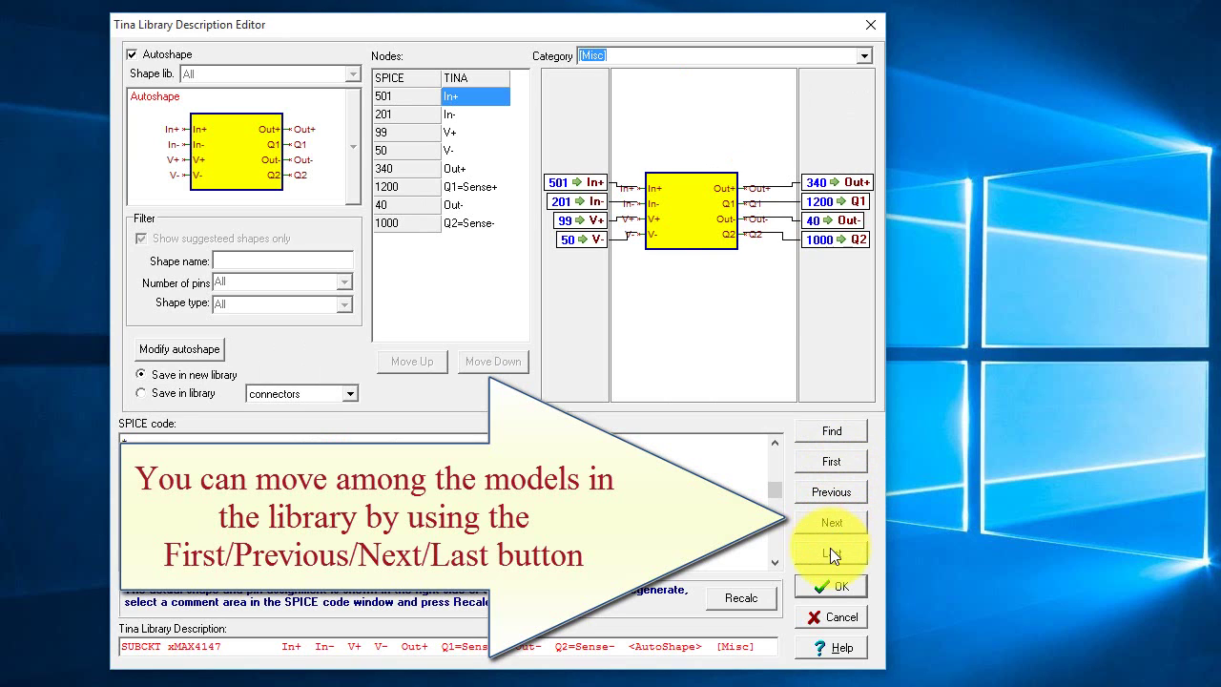
{"action": "left_click", "coordinate": [830, 558]}
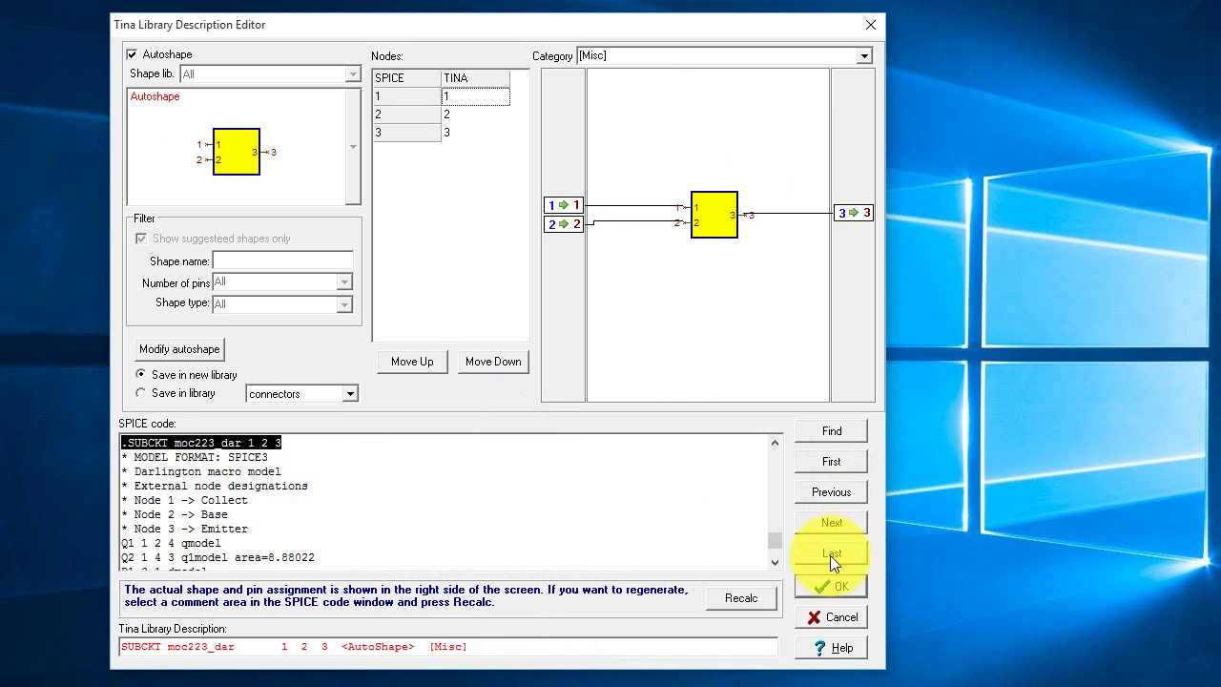
{"action": "left_click", "coordinate": [840, 466]}
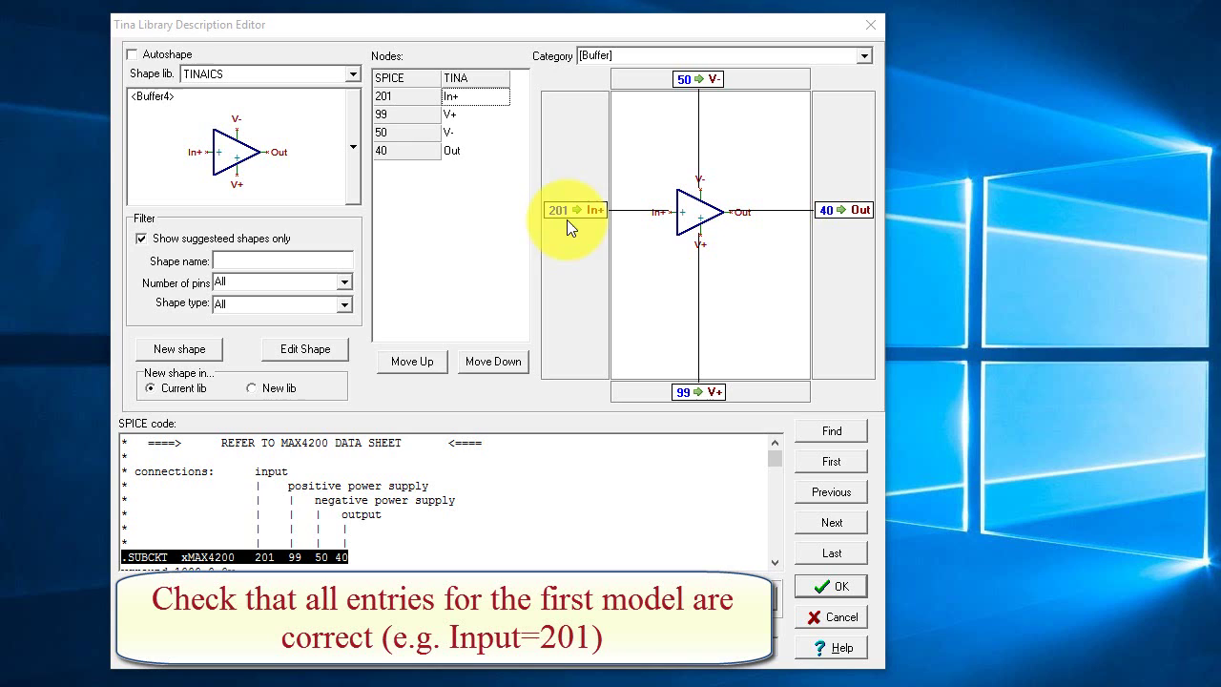
Advance to xMAX4147 and turn off Autoshape so it uses the Comparator8DO symbol.
{"action": "left_click", "coordinate": [821, 526]}
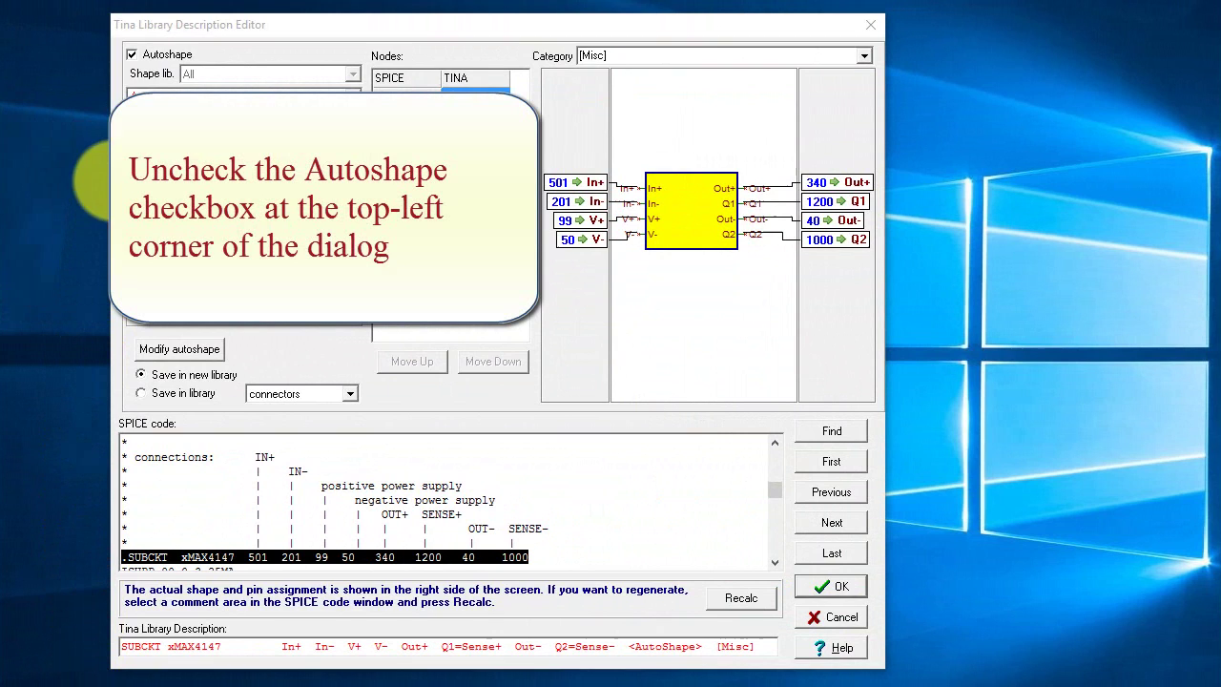
{"action": "left_click", "coordinate": [131, 57]}
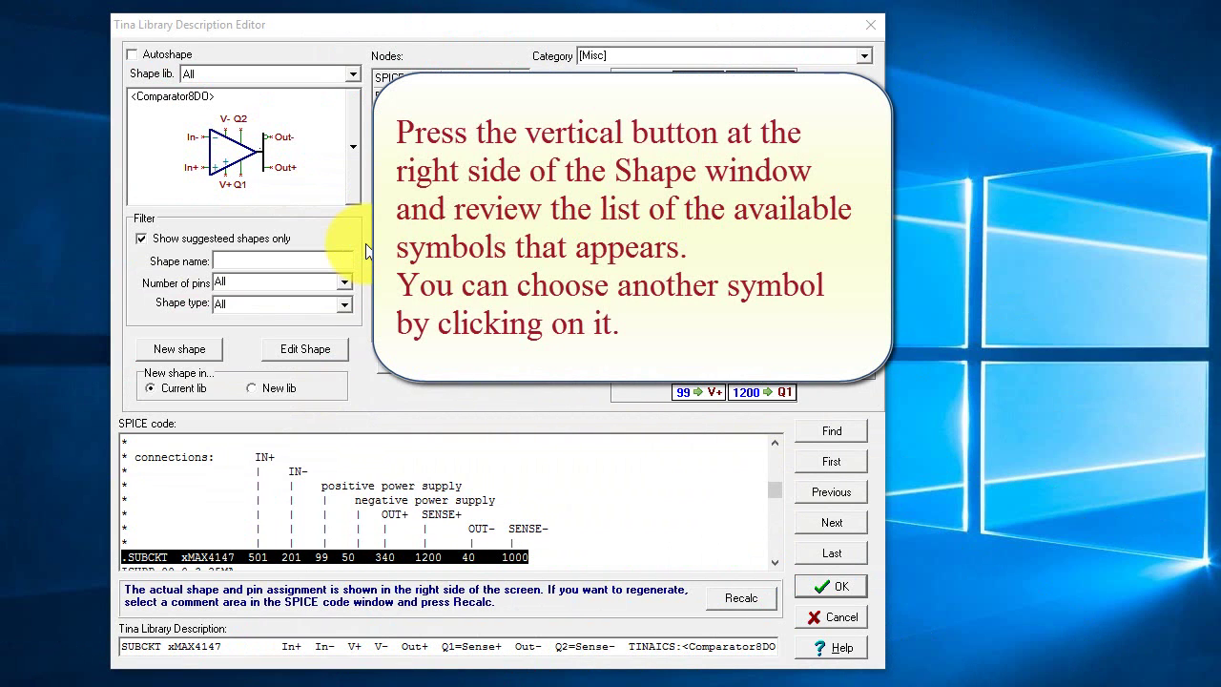
{"action": "left_click", "coordinate": [352, 150]}
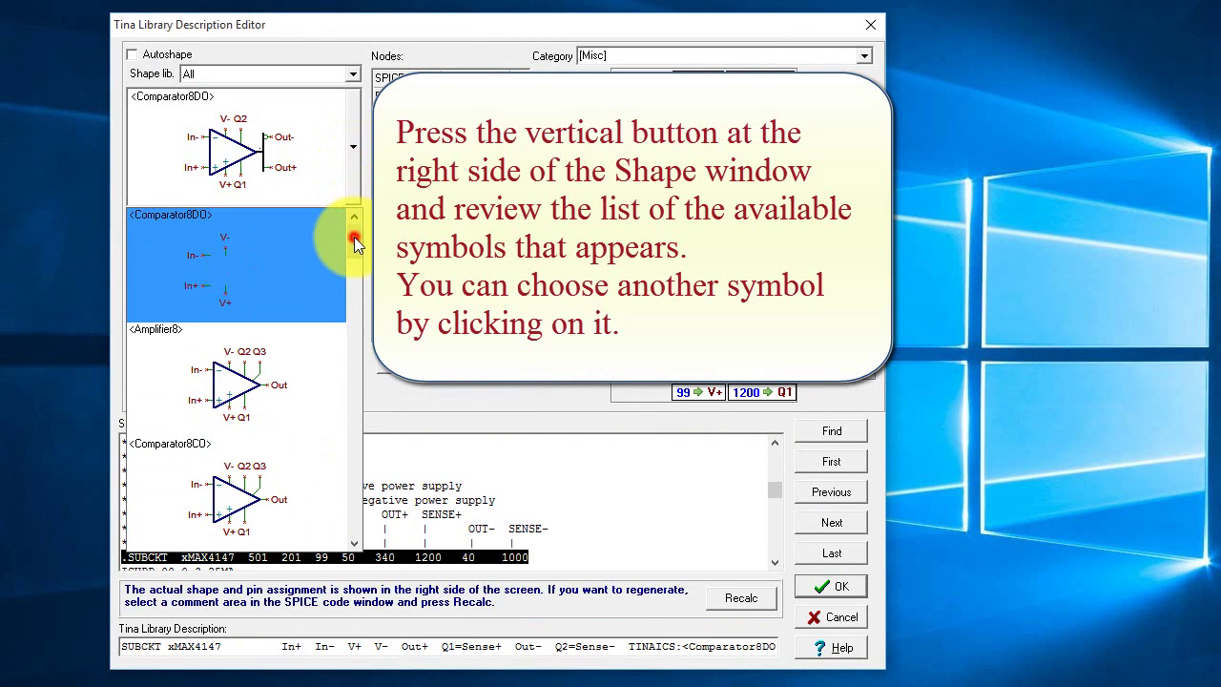
{"action": "mouse_move", "coordinate": [353, 236]}
{"action": "left_mouse_down"}
{"action": "mouse_move", "coordinate": [359, 433]}
{"action": "mouse_move", "coordinate": [362, 233]}
{"action": "left_mouse_up"}
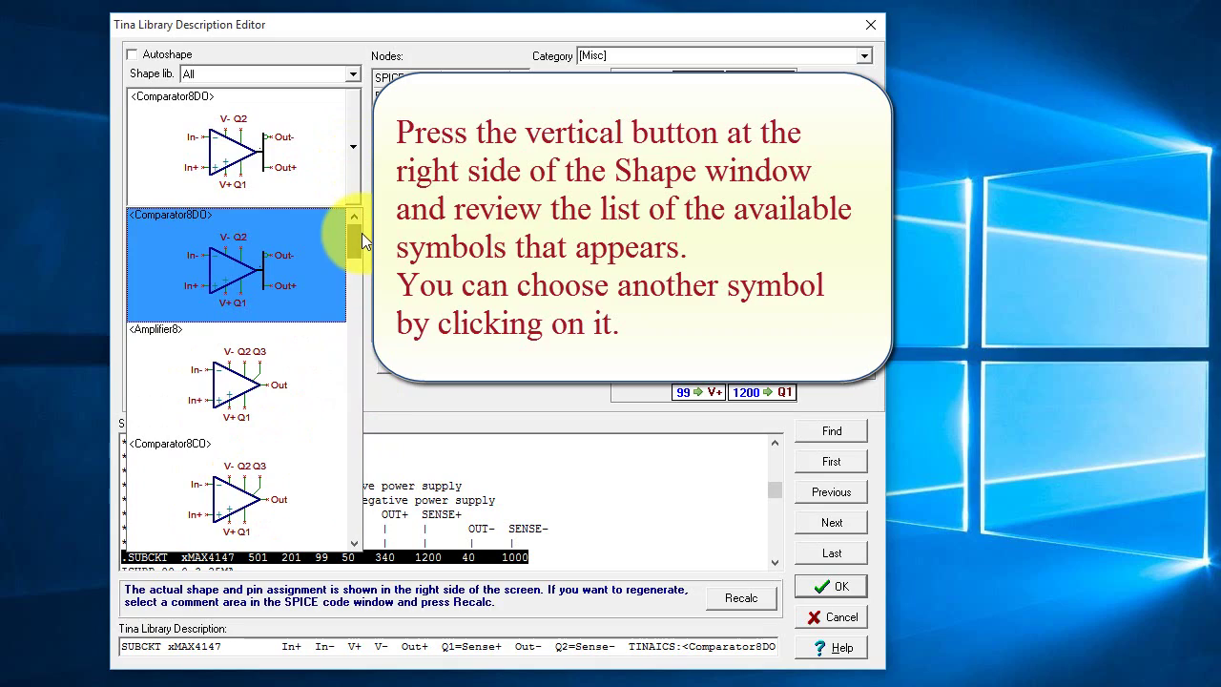
{"action": "left_click", "coordinate": [232, 278]}
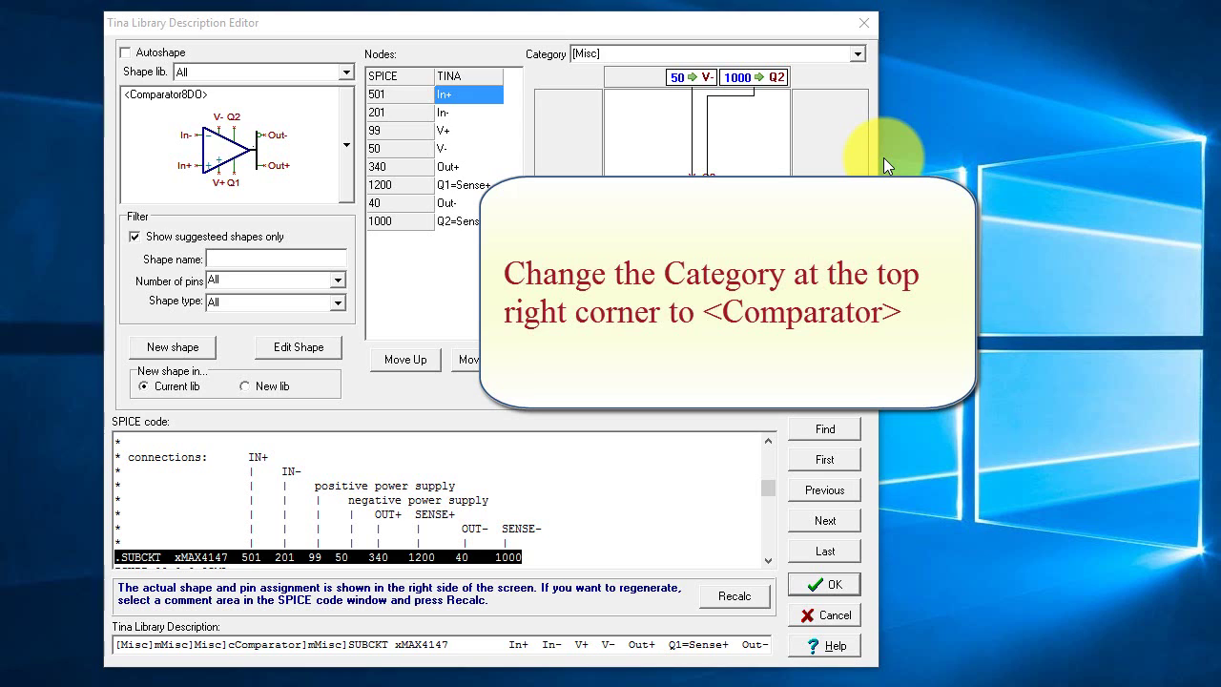
File xMAX4147 under the [Comparator] category.
{"action": "left_click", "coordinate": [855, 55]}
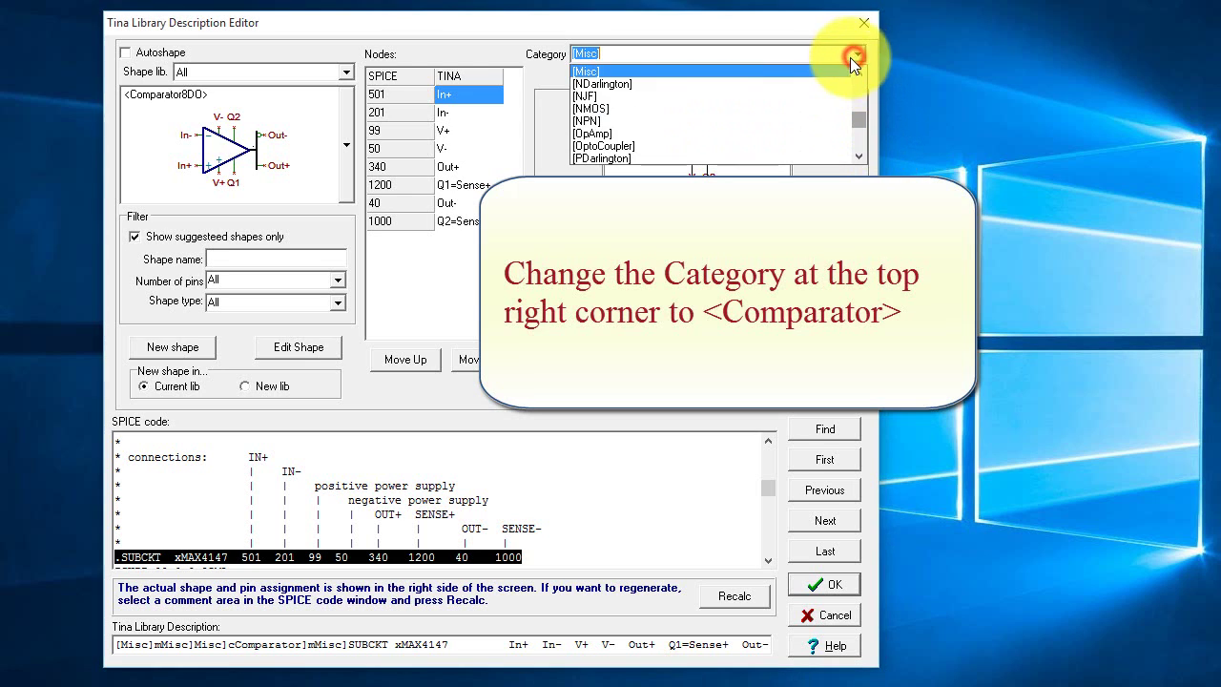
{"action": "type", "text": "comparator"}
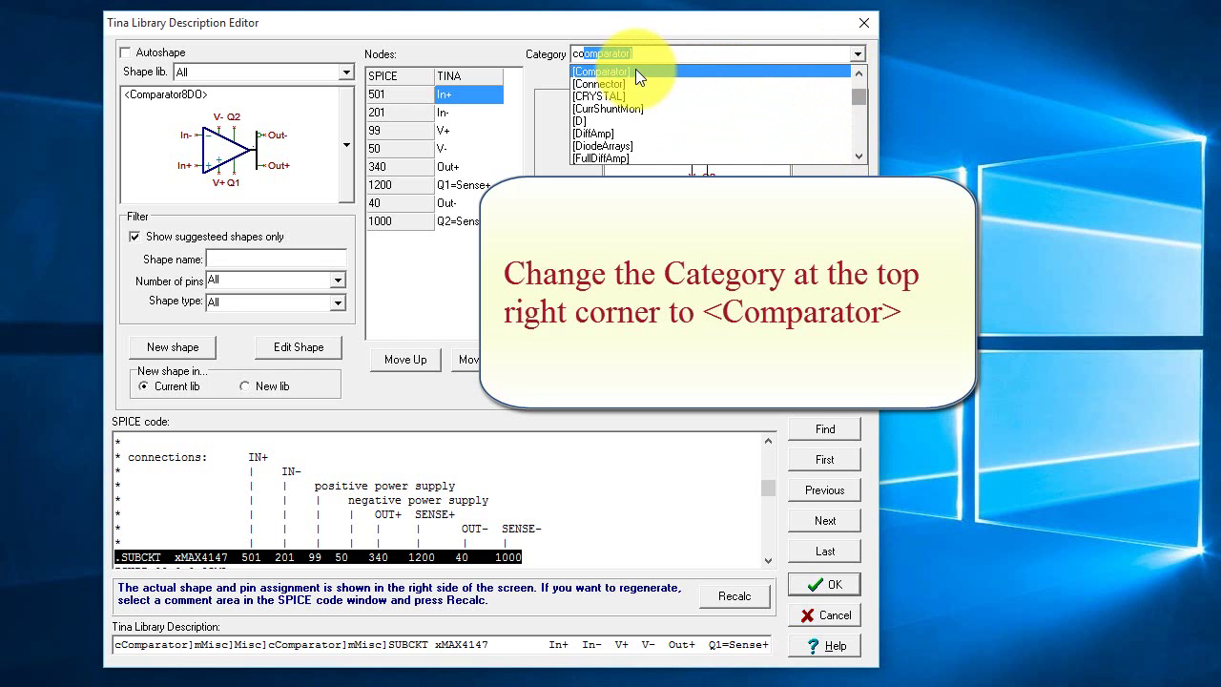
{"action": "left_click", "coordinate": [601, 72]}
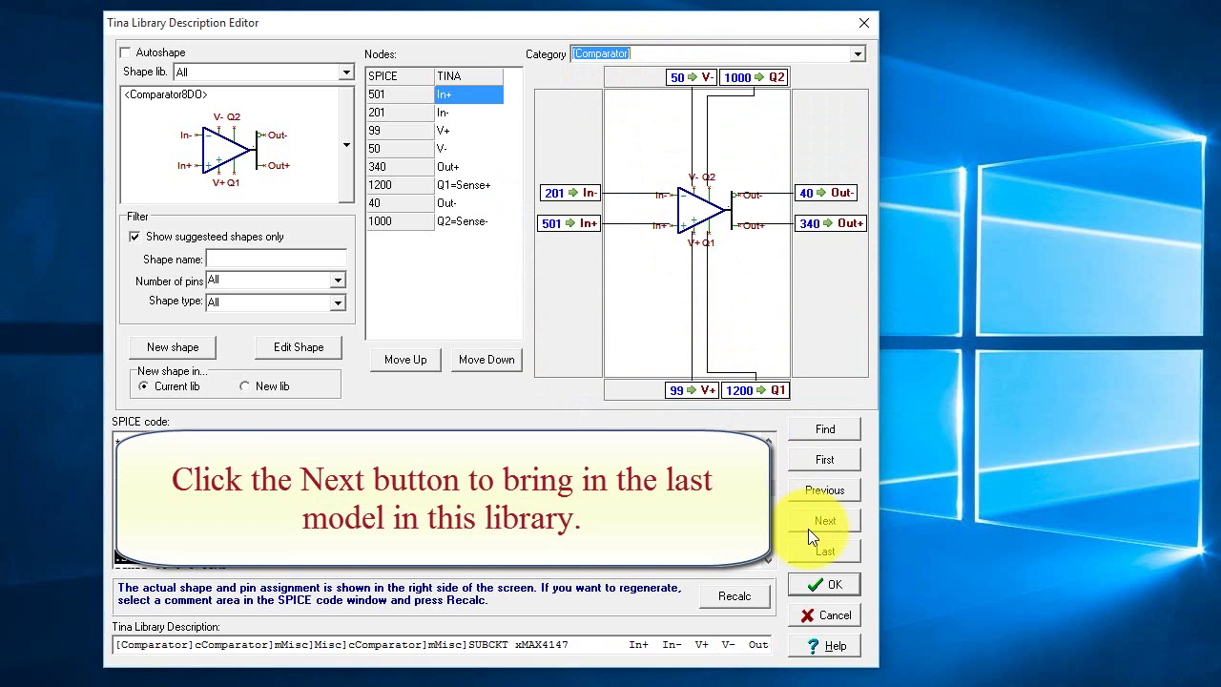
Advance to xmoc223 and scroll its SPICE code down to the LED ANODE pin comments.
{"action": "left_click", "coordinate": [809, 530]}
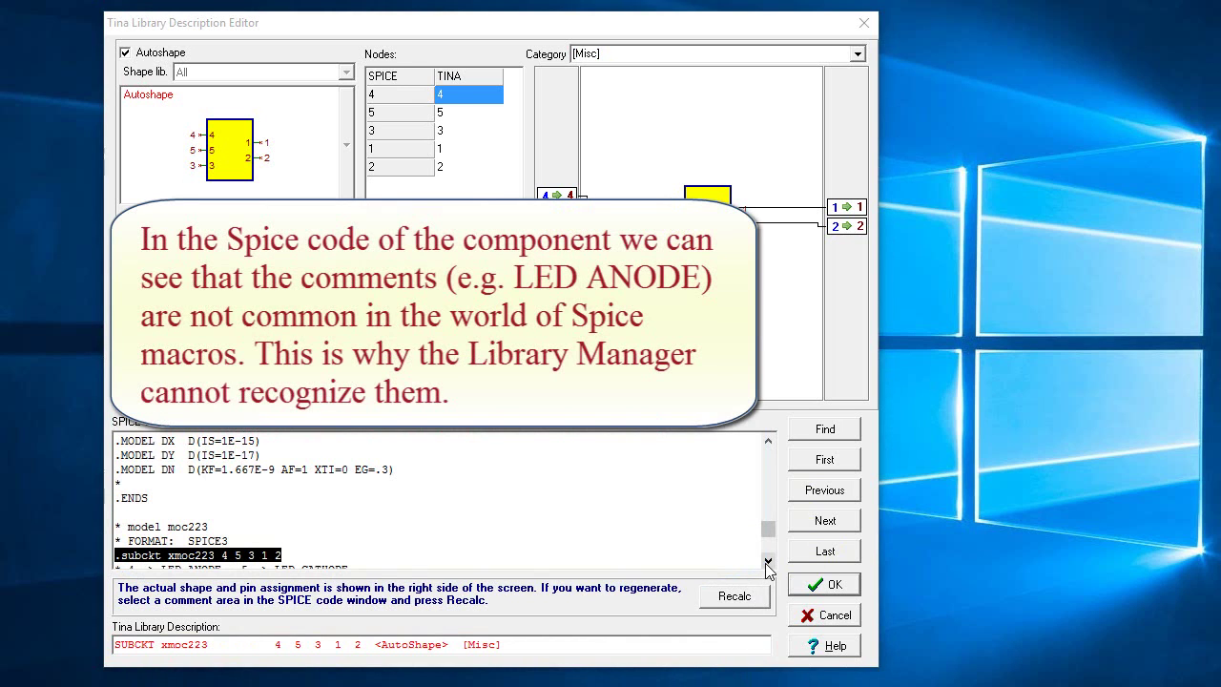
{"action": "left_click", "coordinate": [767, 562]}
{"action": "left_click", "coordinate": [767, 562]}
{"action": "left_click", "coordinate": [767, 562]}
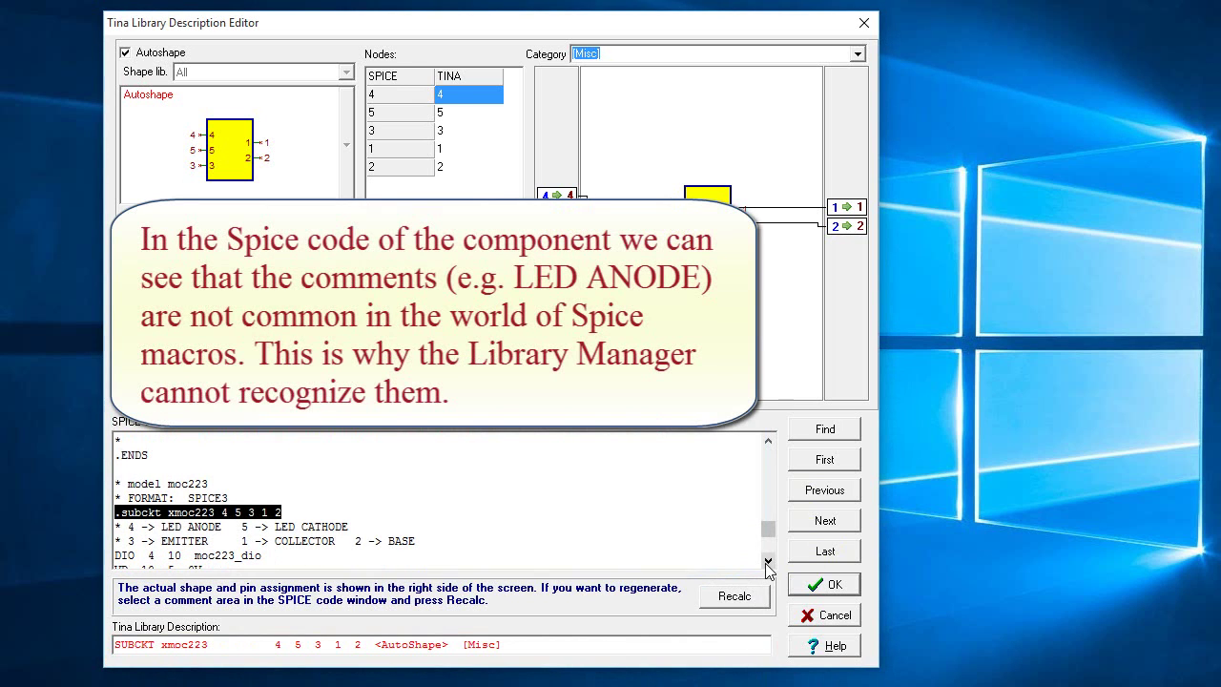
{"action": "left_click", "coordinate": [767, 562]}
{"action": "left_click", "coordinate": [767, 562]}
{"action": "left_click", "coordinate": [767, 562]}
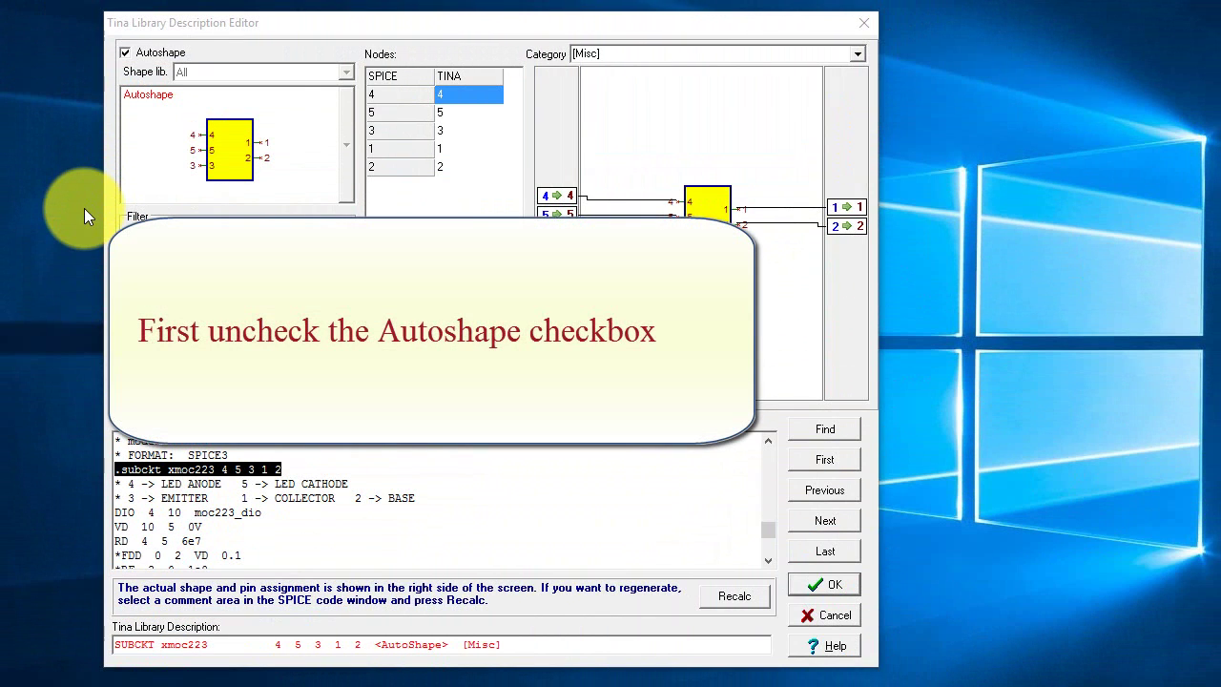
Turn off Autoshape and suggested-only shapes, then pick the OptoDar symbol from Opto Couplers.
{"action": "left_click", "coordinate": [126, 54]}
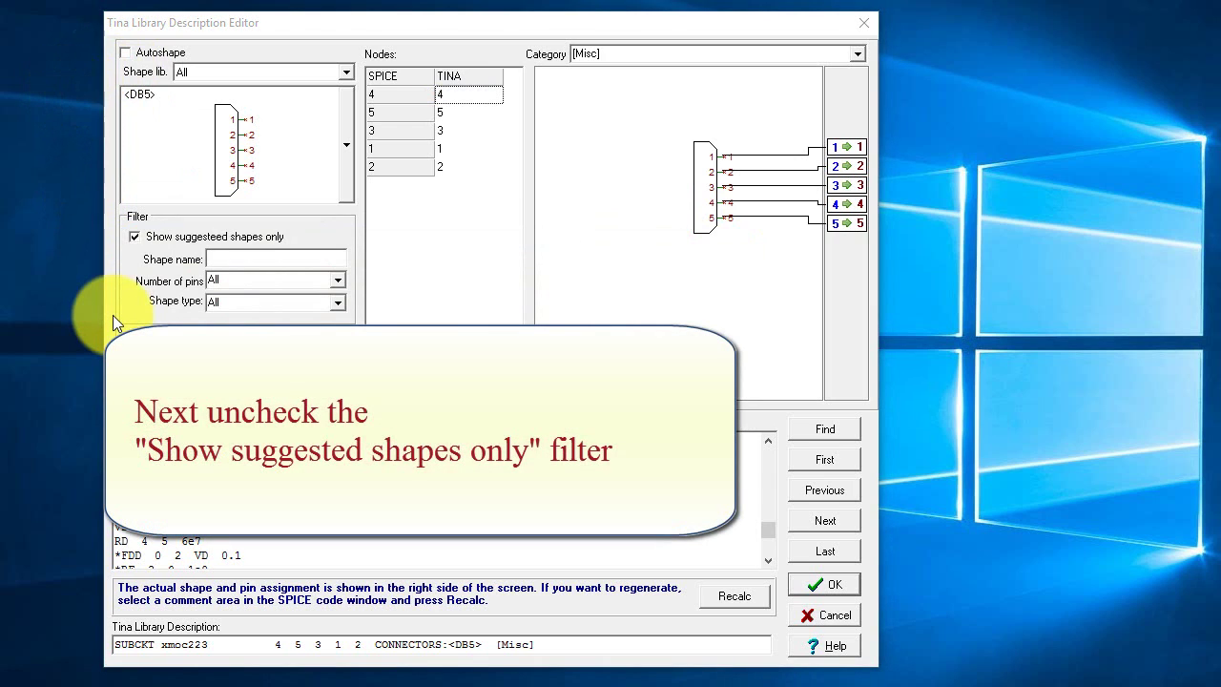
{"action": "left_click", "coordinate": [132, 238]}
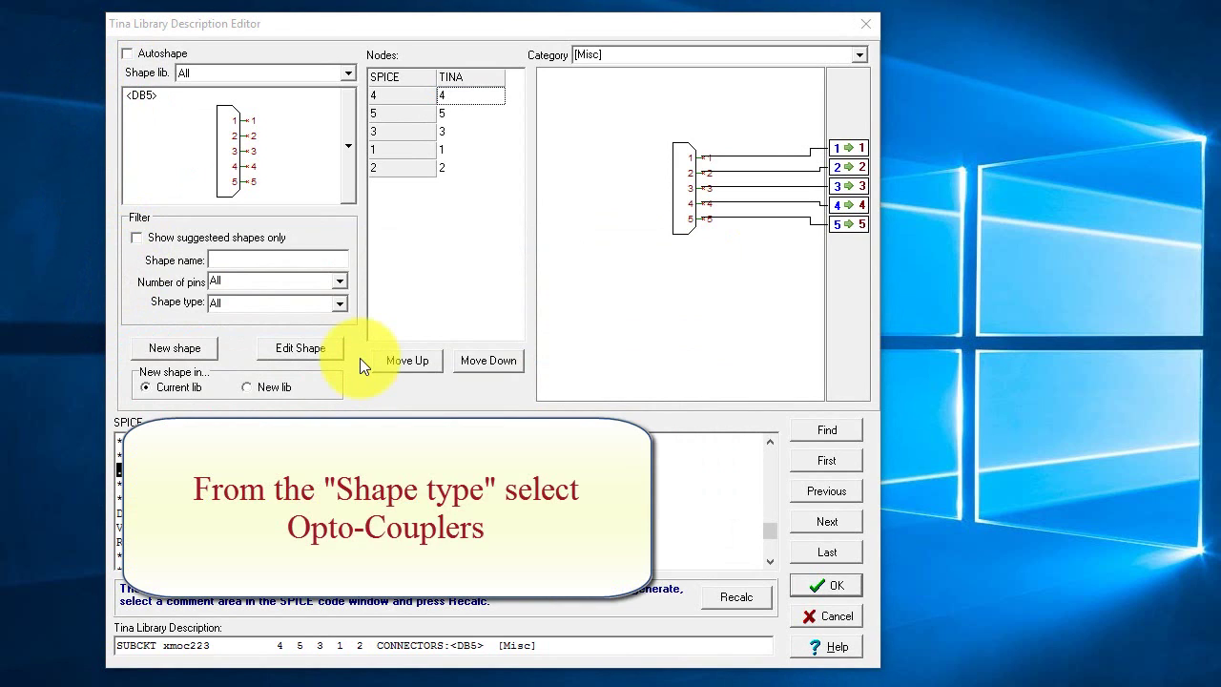
{"action": "left_click", "coordinate": [340, 304]}
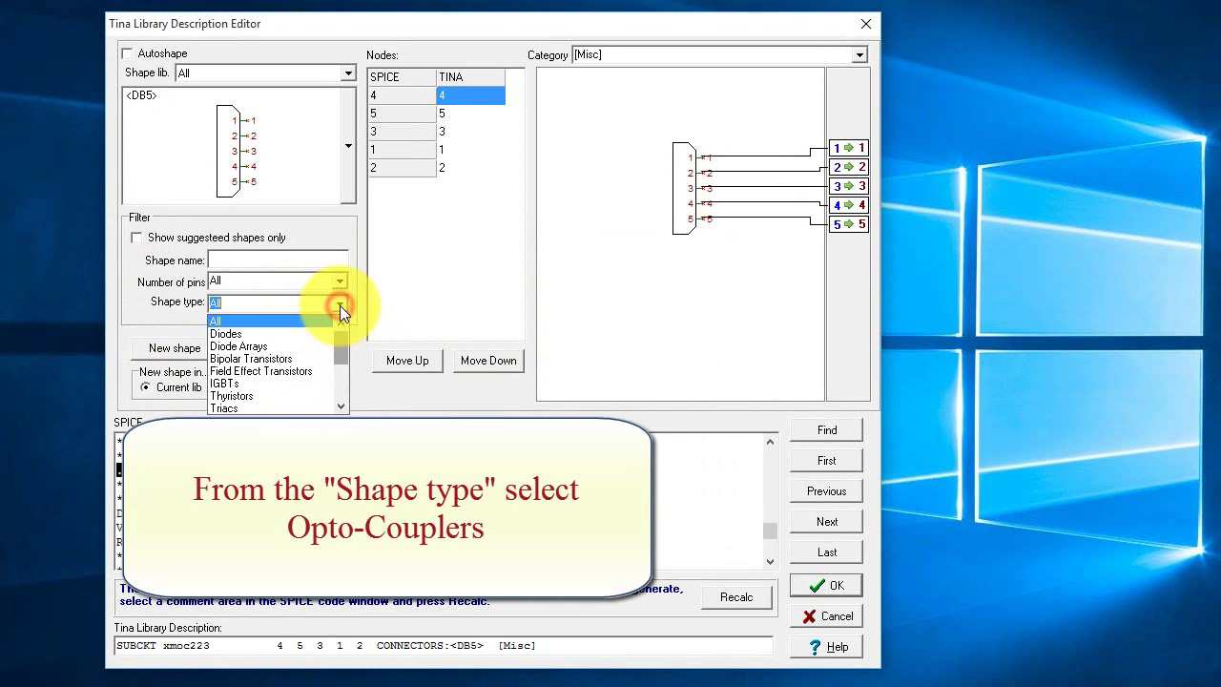
{"action": "scroll", "coordinate": [309, 374], "scroll_direction": "down", "scroll_amount": 2}
{"action": "left_click", "coordinate": [309, 374]}
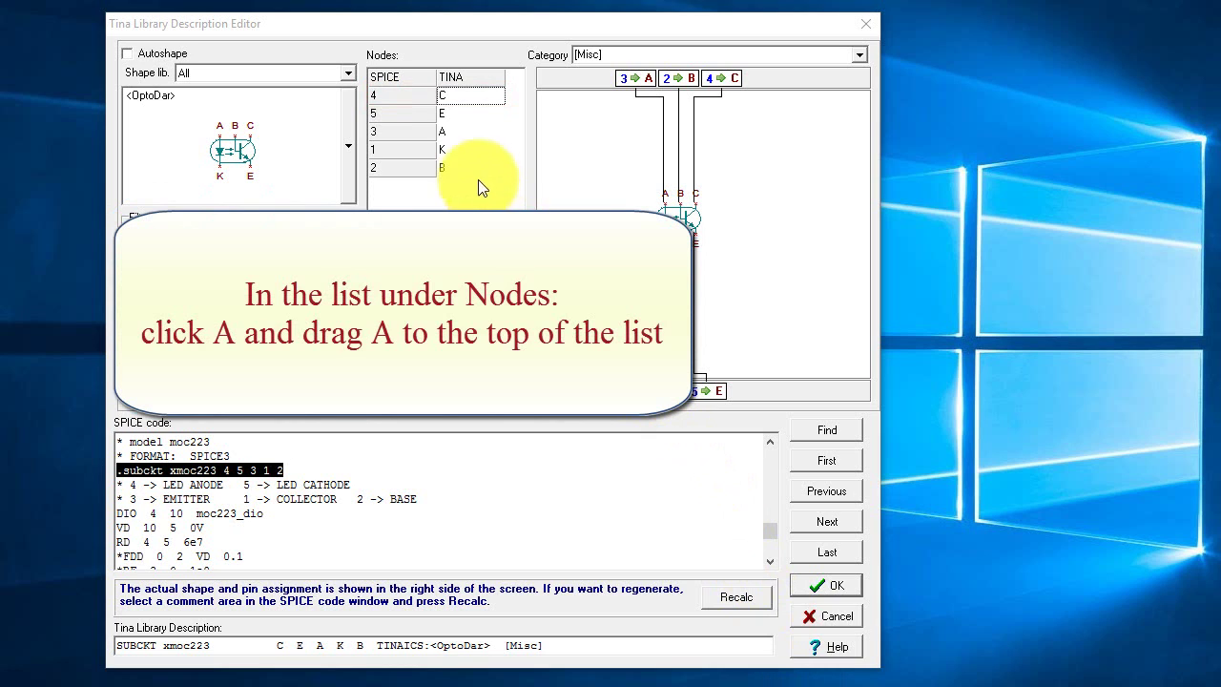
Reorder the OptoDar pins so nodes map 4 A, 5 K, 3 E, 1 C, 2 B.
{"action": "left_click", "coordinate": [446, 131]}
{"action": "left_click_drag", "start_coordinate": [447, 131], "coordinate": [449, 95]}
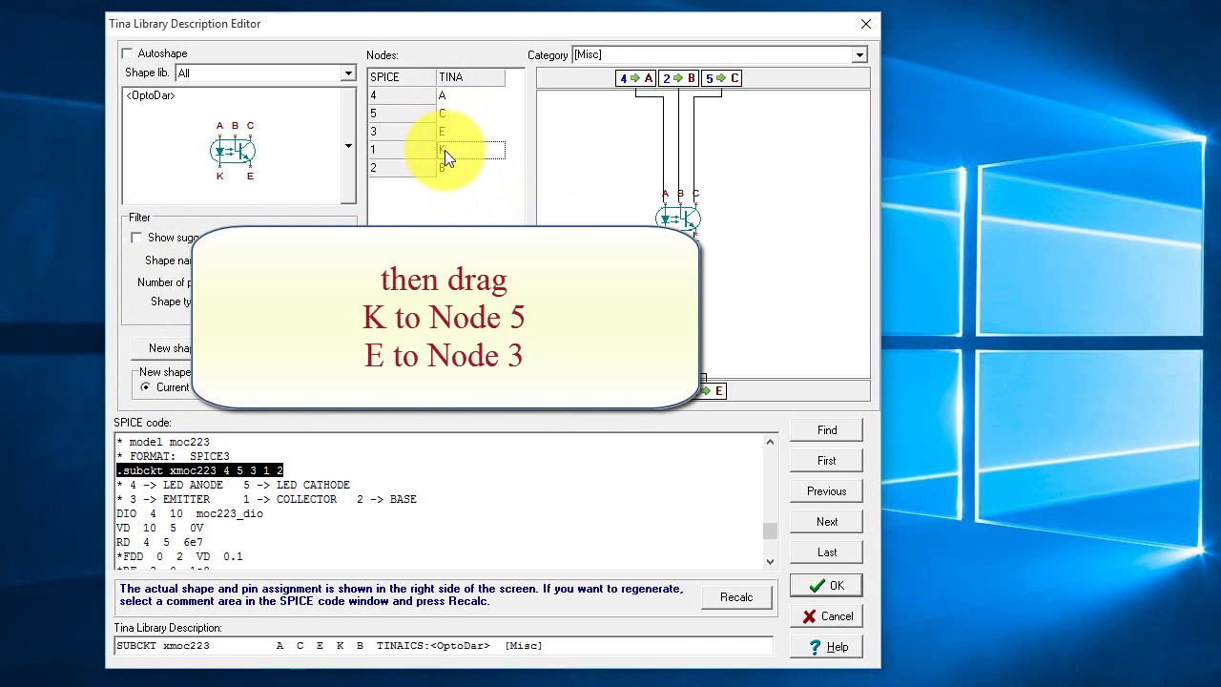
{"action": "left_click_drag", "start_coordinate": [444, 150], "coordinate": [458, 118]}
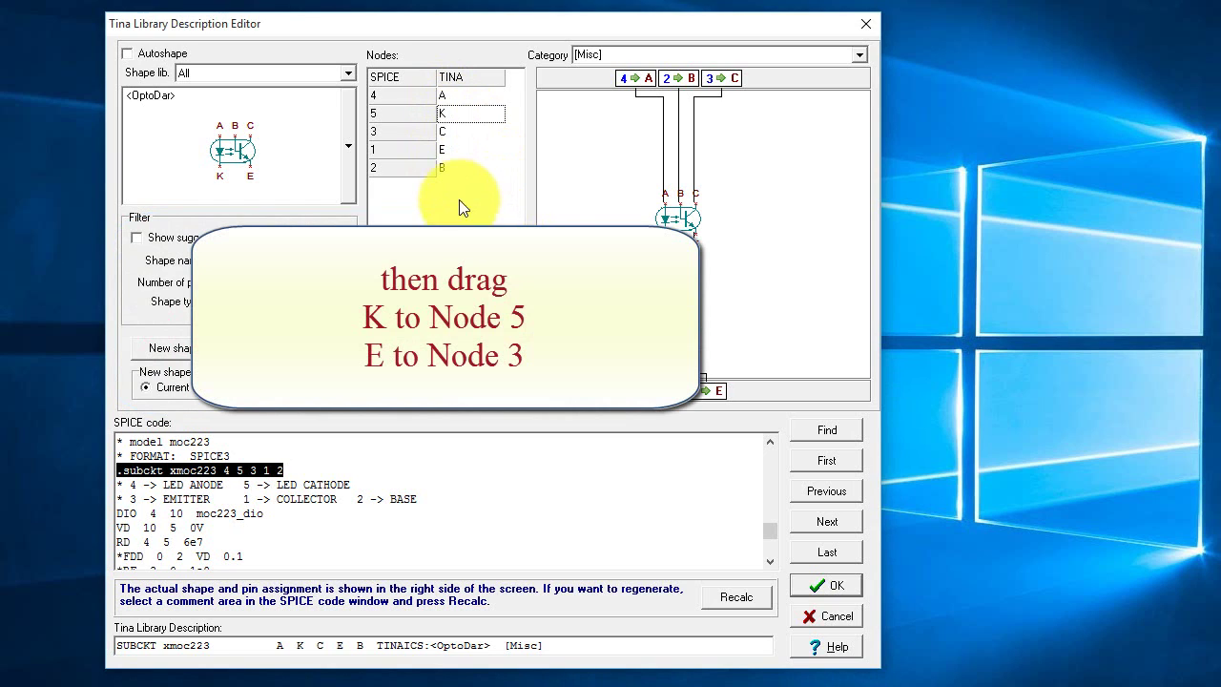
{"action": "left_click_drag", "start_coordinate": [446, 151], "coordinate": [480, 141]}
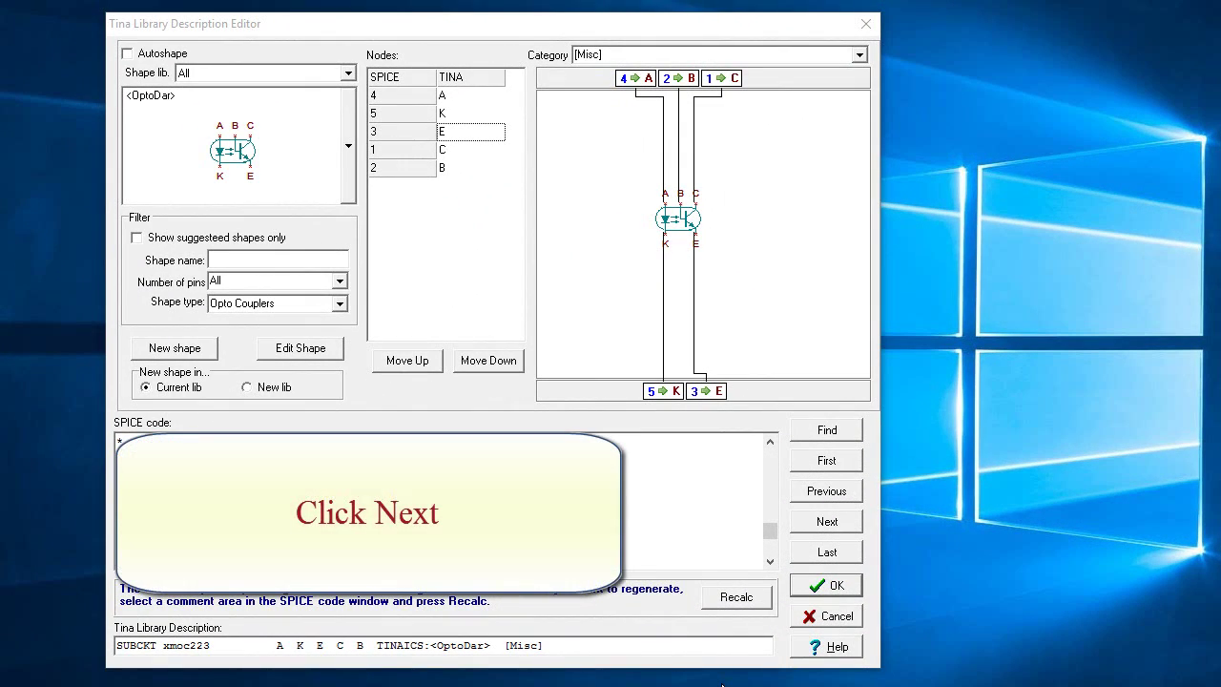
Move to the delay subcircuit and set its category to [Internal].
{"action": "left_click", "coordinate": [827, 524]}
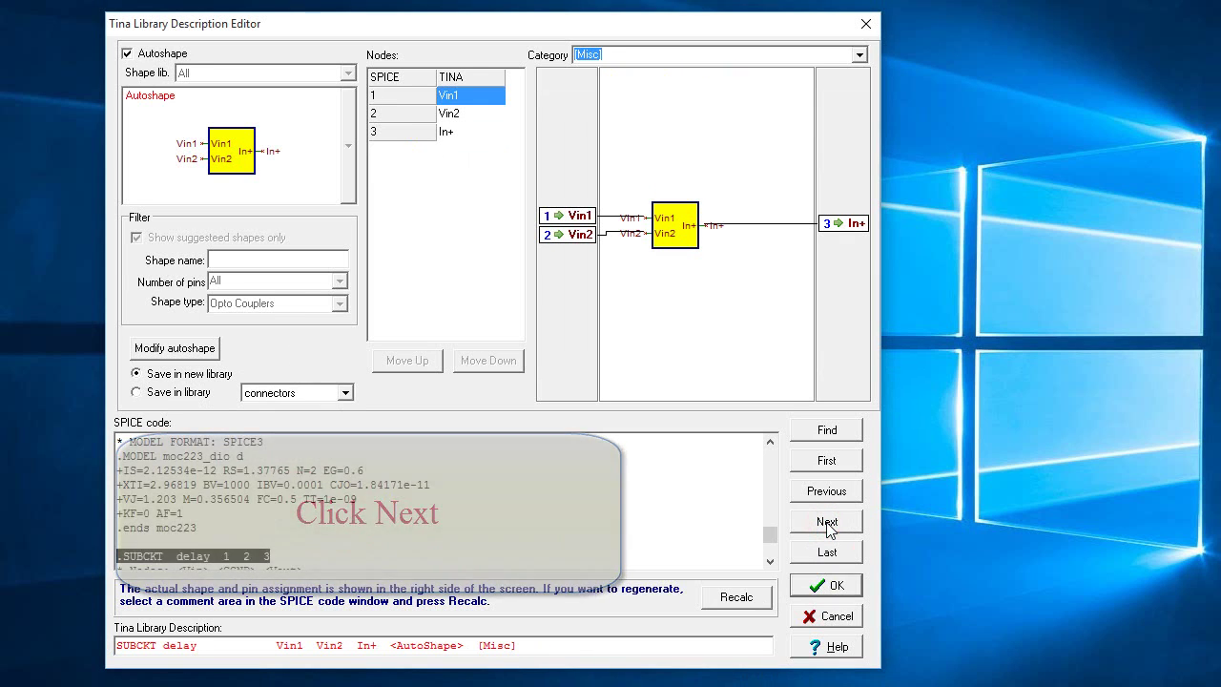
{"action": "left_click", "coordinate": [858, 57]}
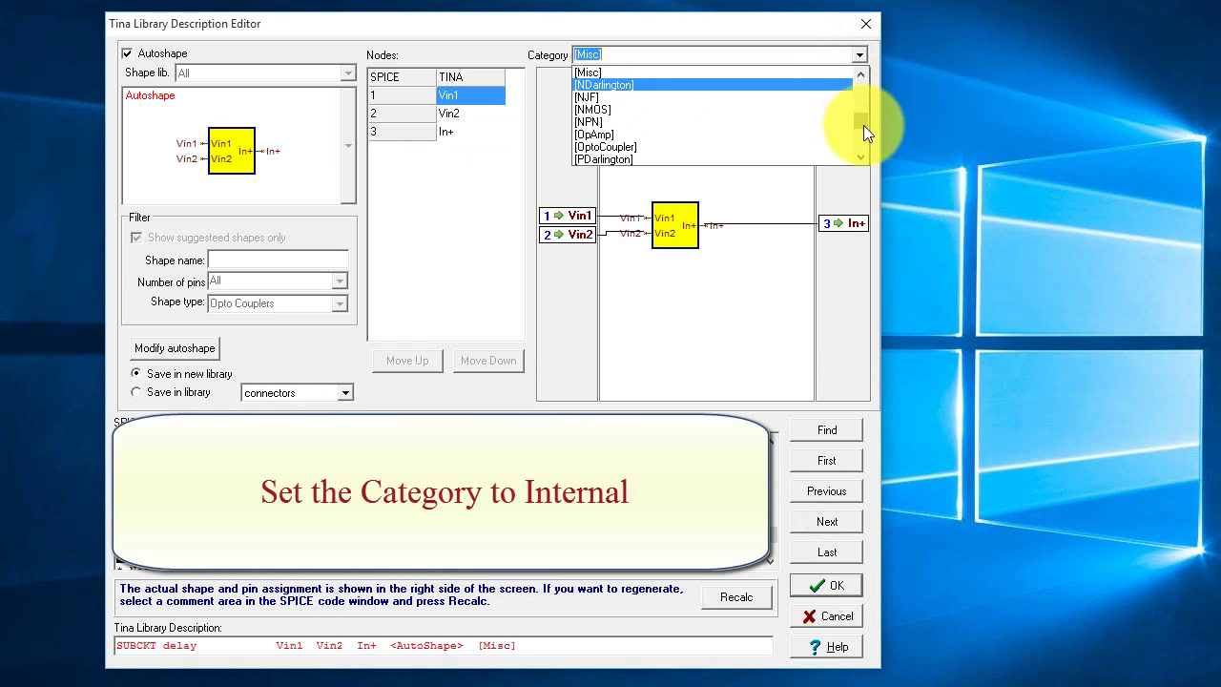
{"action": "left_click_drag", "start_coordinate": [863, 124], "coordinate": [863, 112]}
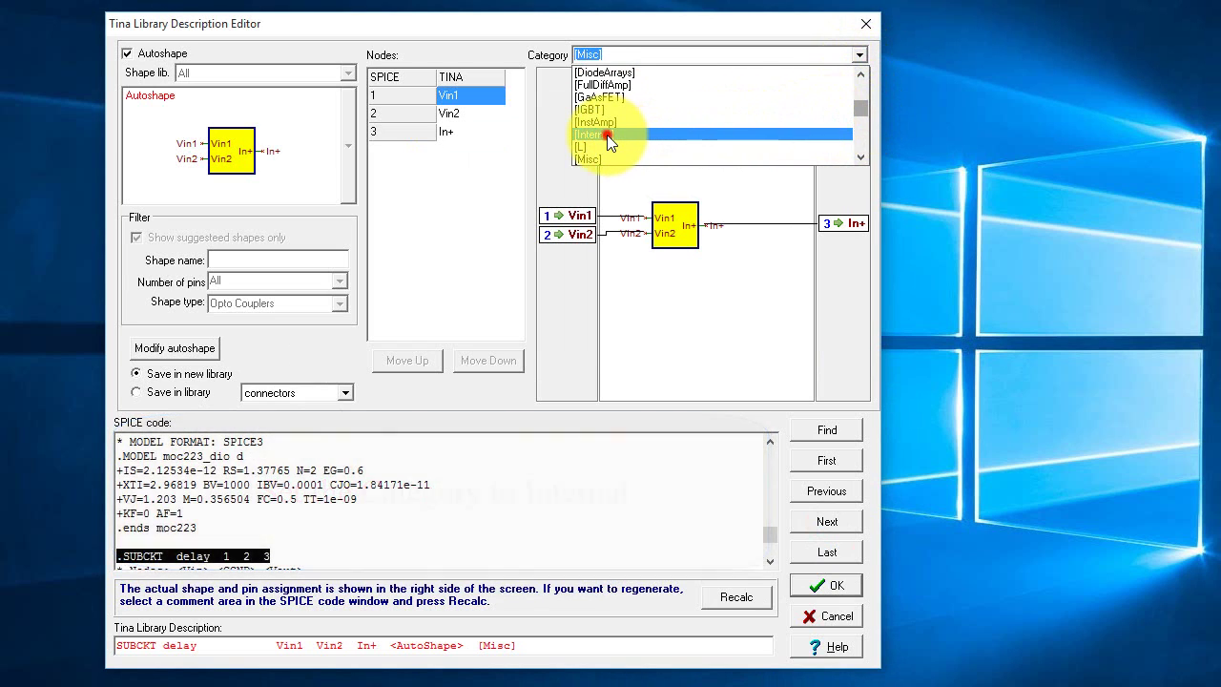
{"action": "left_click", "coordinate": [608, 134]}
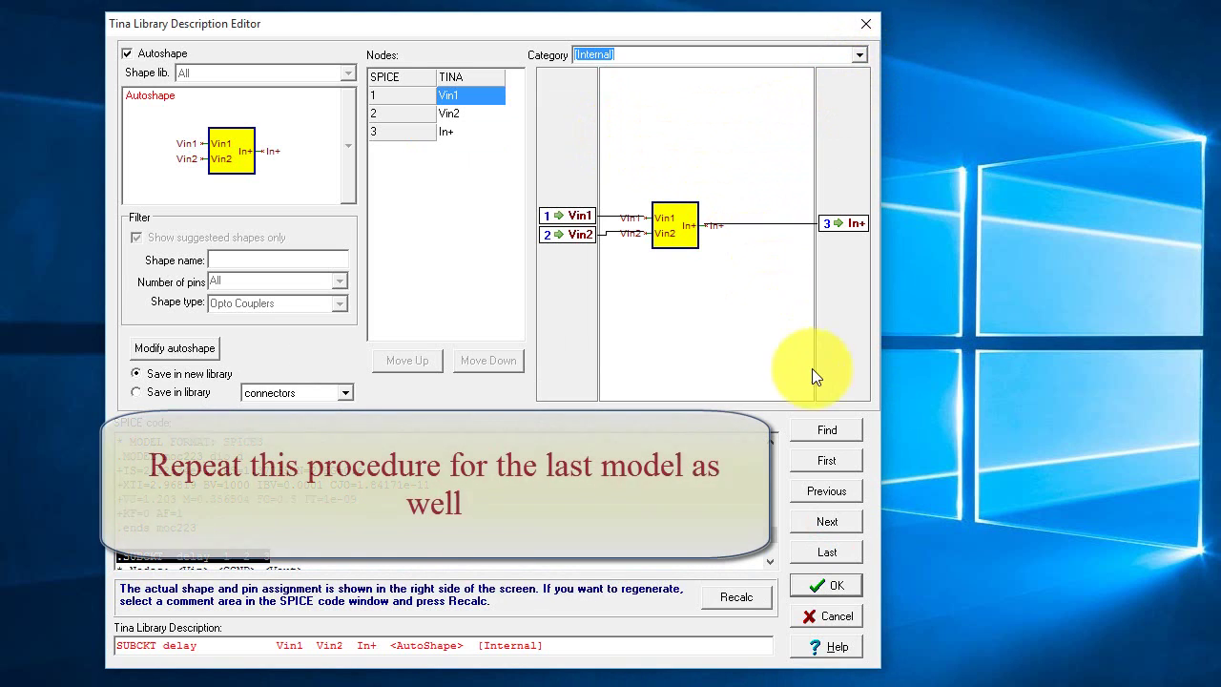
Move to moc223_dar and set its category to [Internal] too.
{"action": "left_click", "coordinate": [829, 525]}
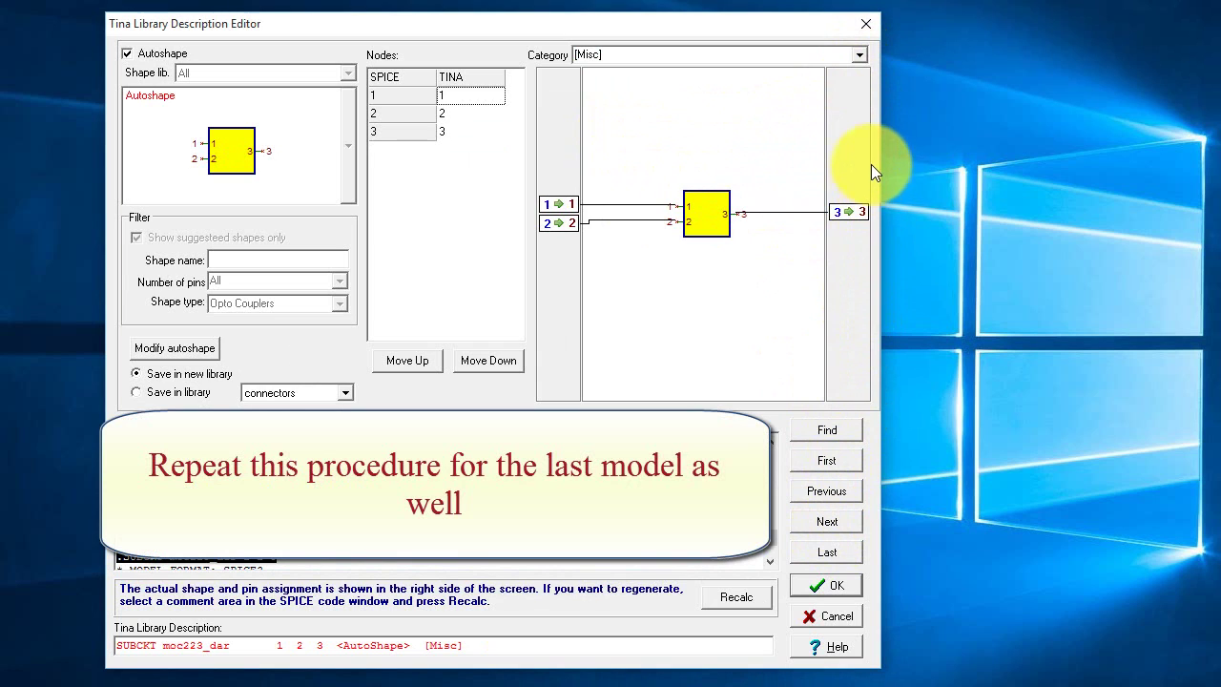
{"action": "left_click", "coordinate": [858, 55]}
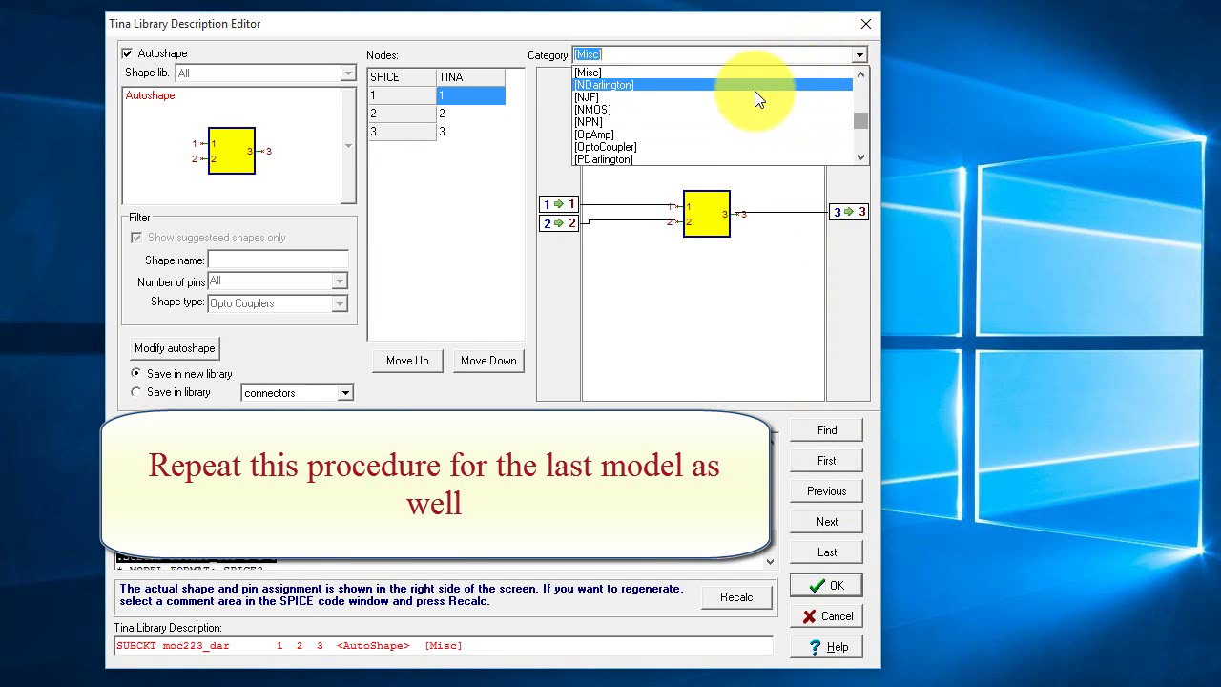
{"action": "type", "text": "iGBT"}
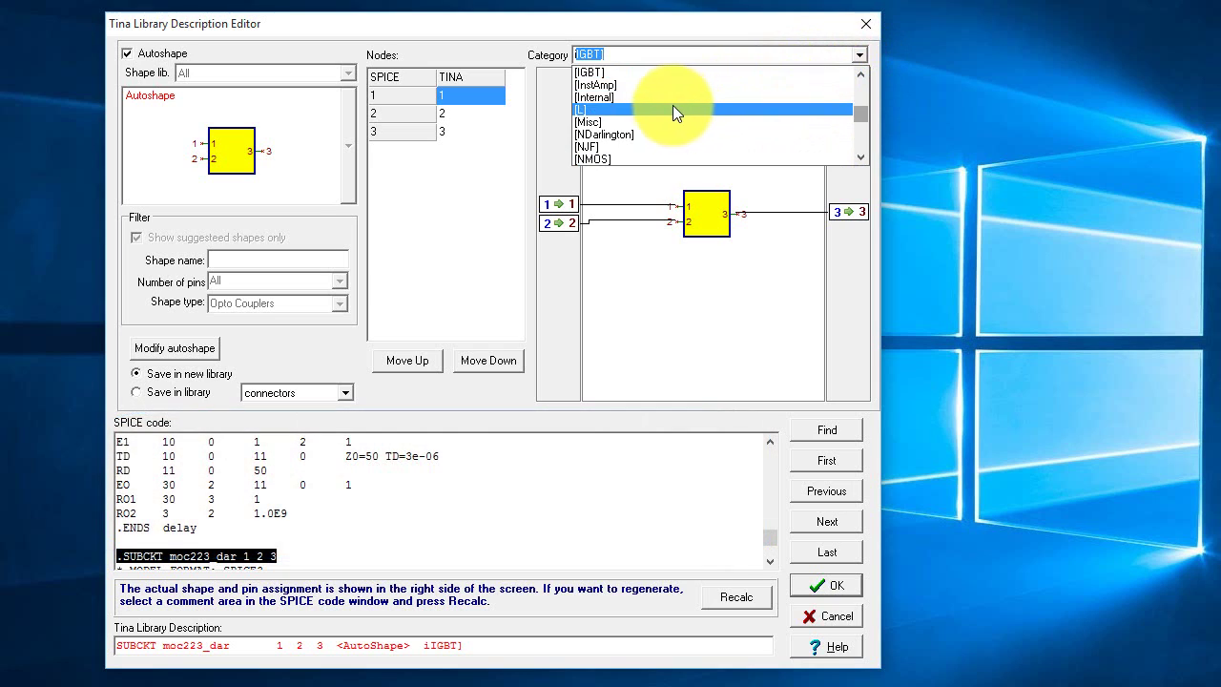
{"action": "left_click", "coordinate": [606, 99]}
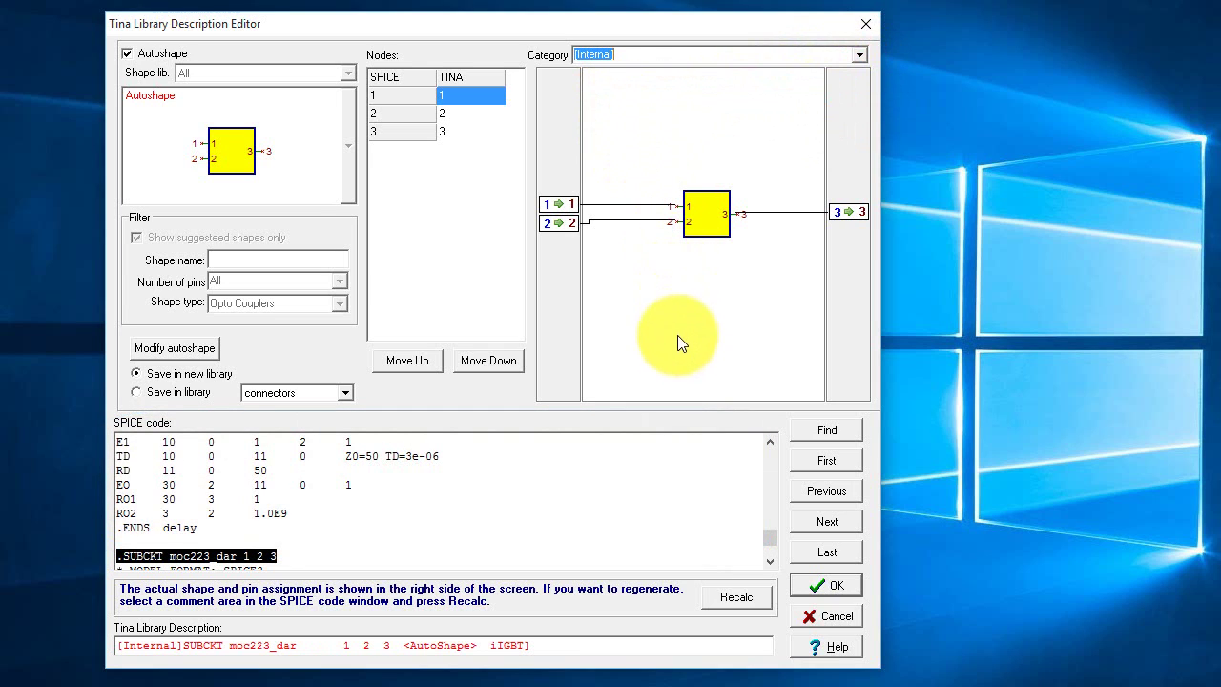
{"action": "left_click", "coordinate": [822, 528]}
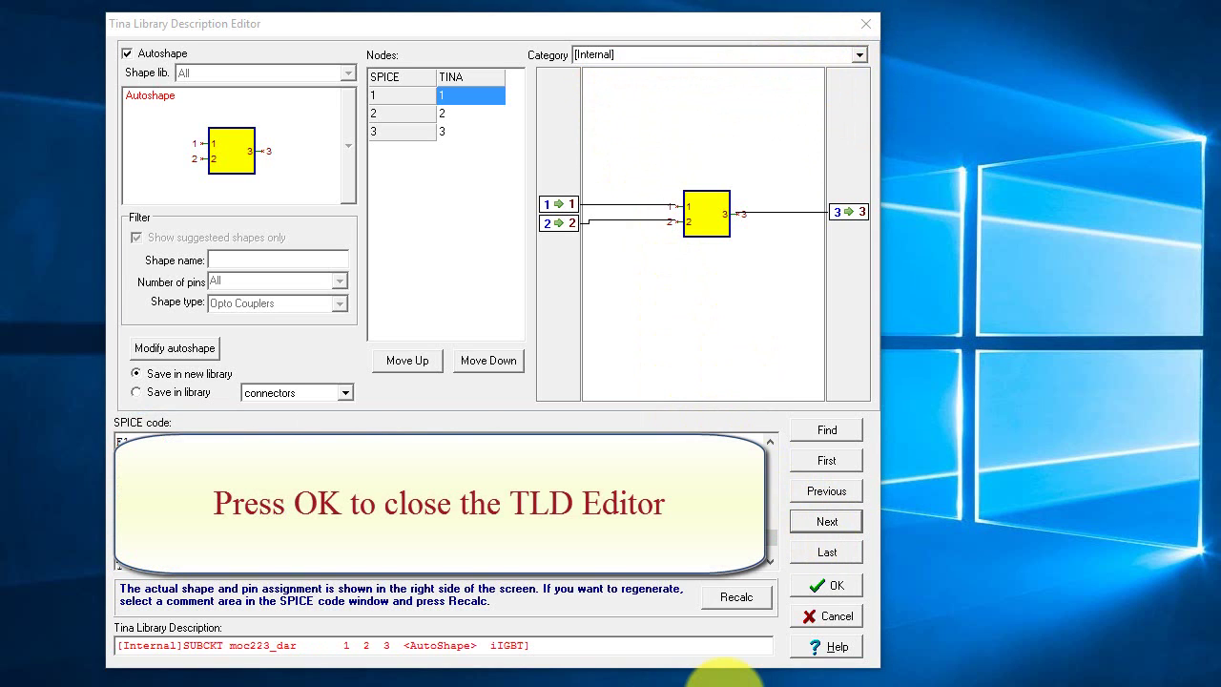
Accept the subcircuit descriptions and review the generated spicetst TLD listing all five subcircuits.
{"action": "left_click", "coordinate": [809, 586]}
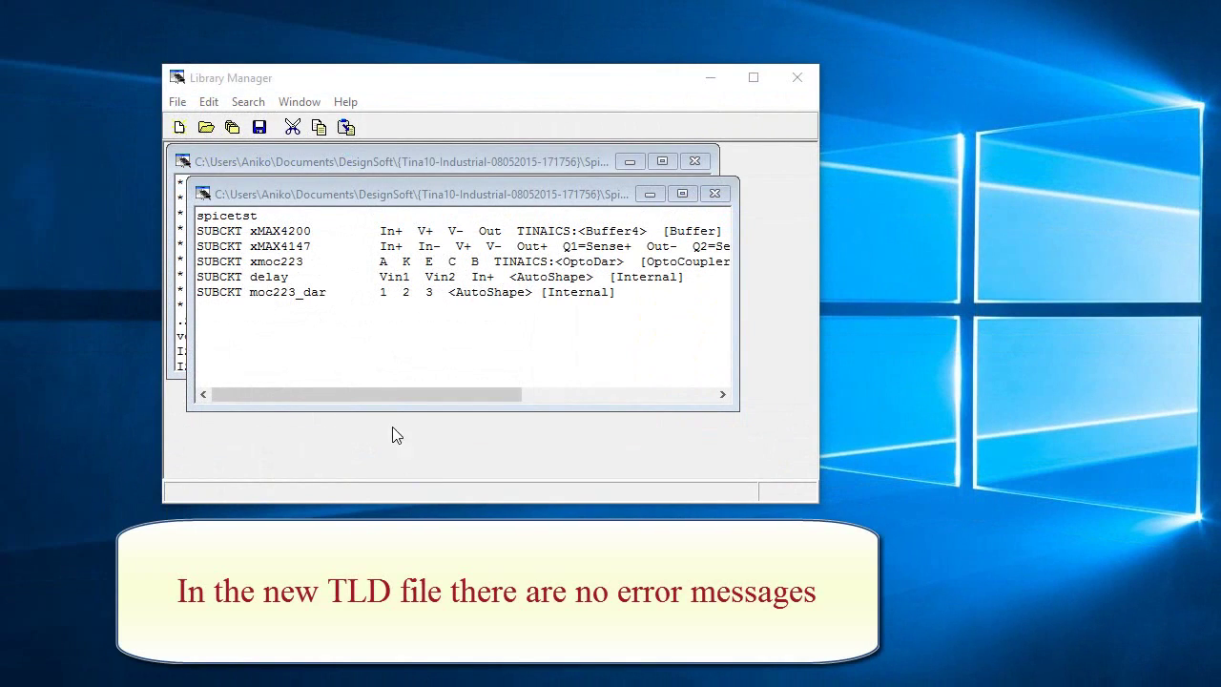
{"action": "left_click_drag", "start_coordinate": [384, 399], "coordinate": [603, 411]}
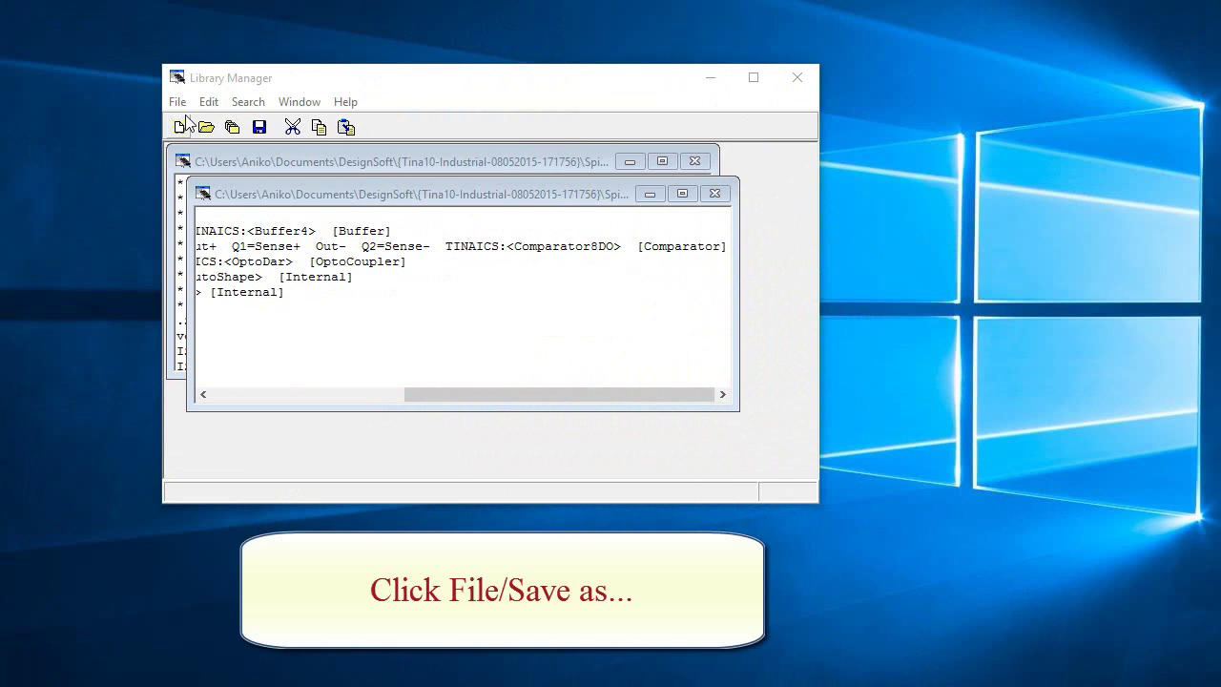
Save the description as spicetst.tld in the Private catalog folder.
{"action": "left_click", "coordinate": [177, 101]}
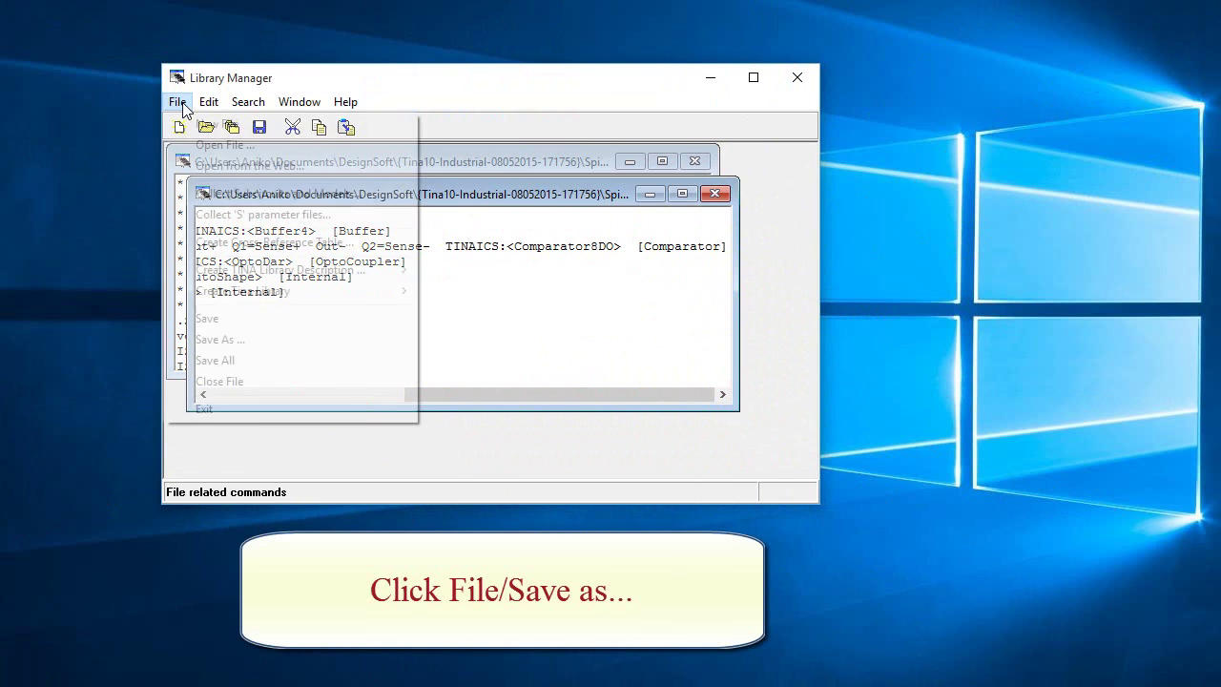
{"action": "left_click", "coordinate": [244, 344]}
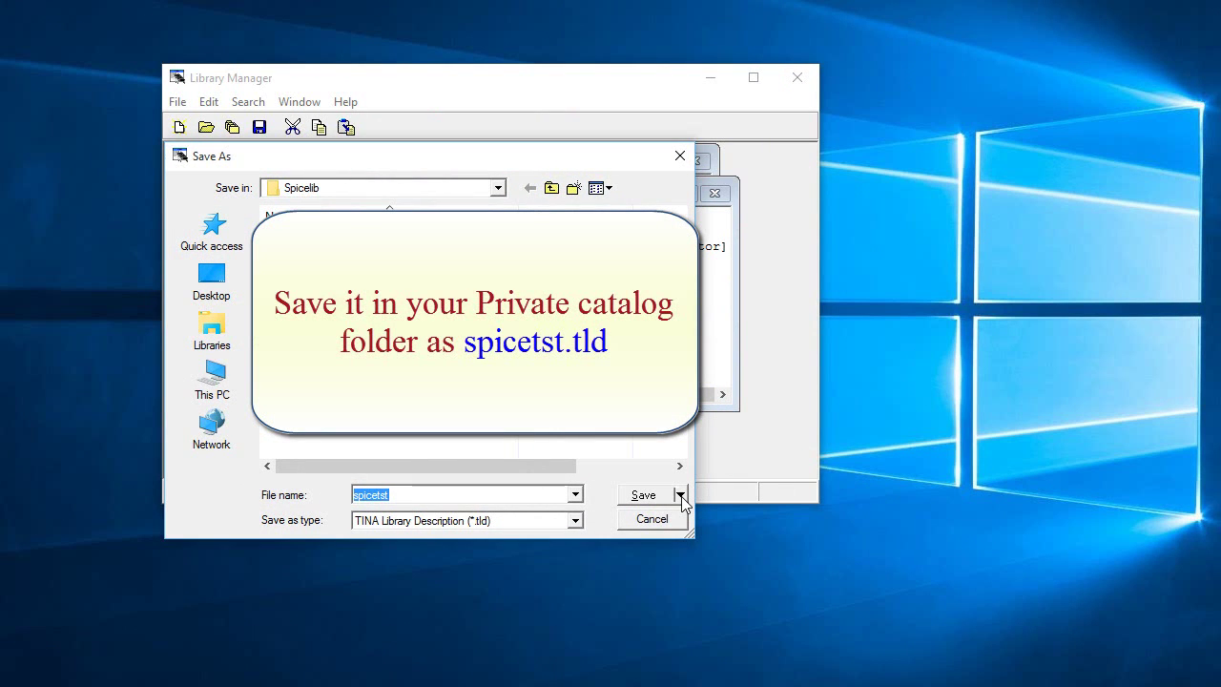
{"action": "left_click", "coordinate": [681, 495]}
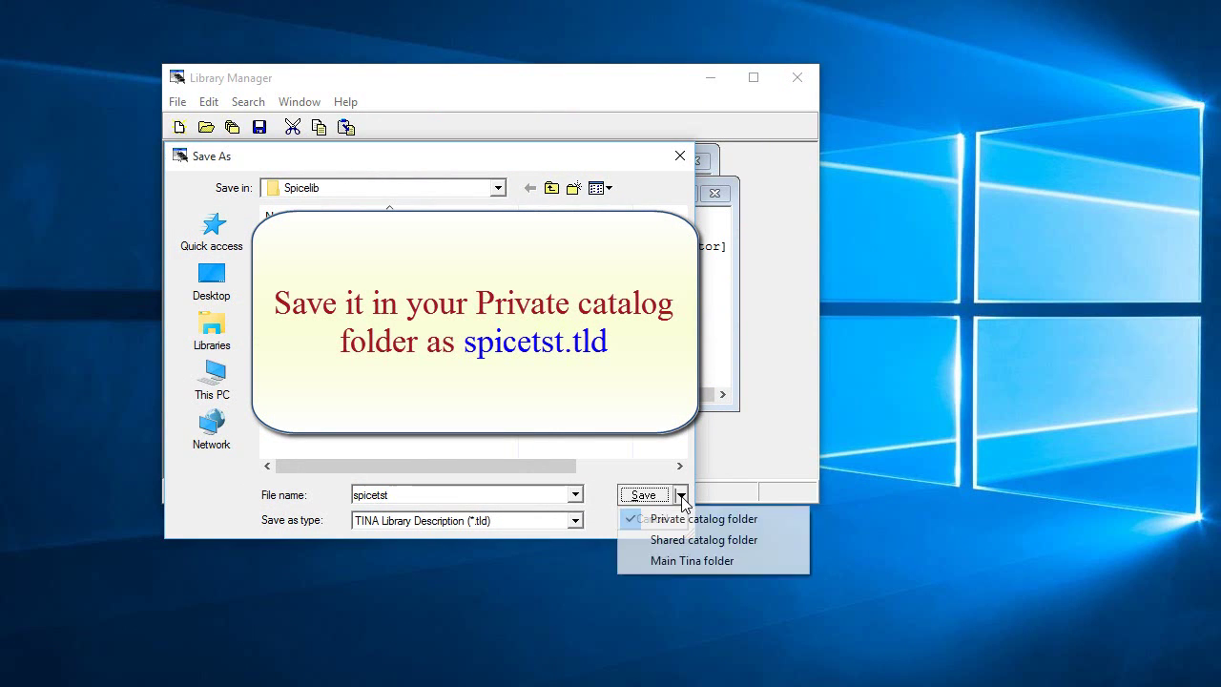
{"action": "left_click", "coordinate": [633, 520]}
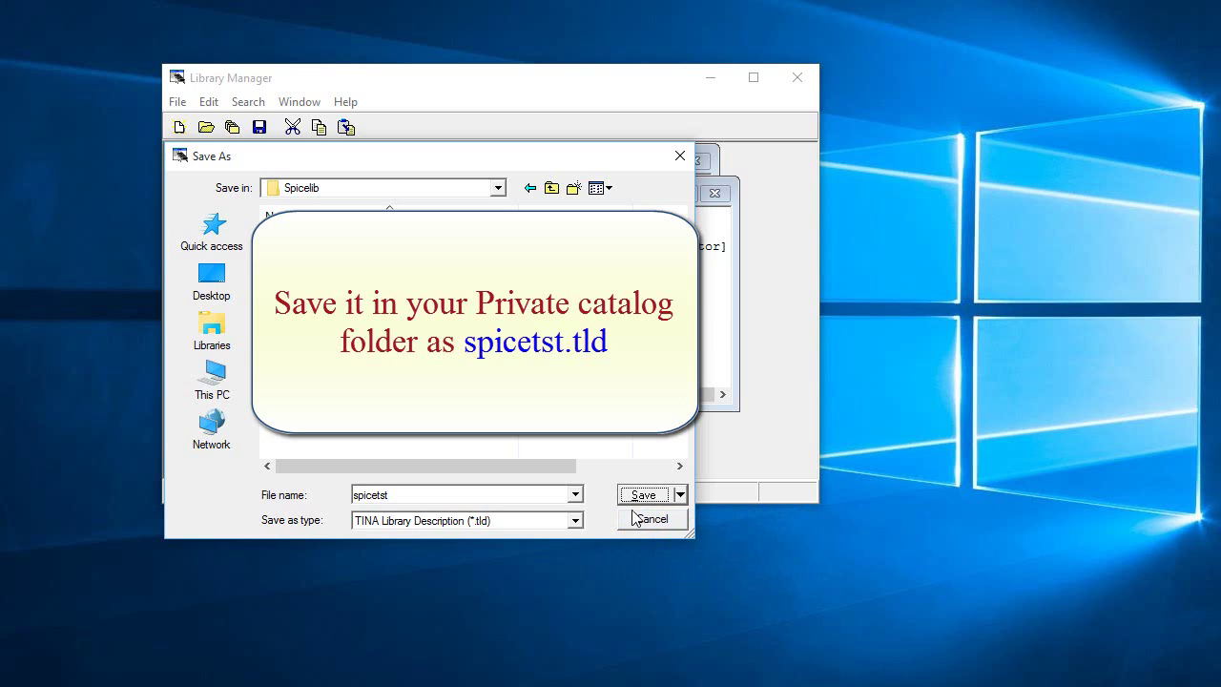
{"action": "left_click", "coordinate": [643, 495]}
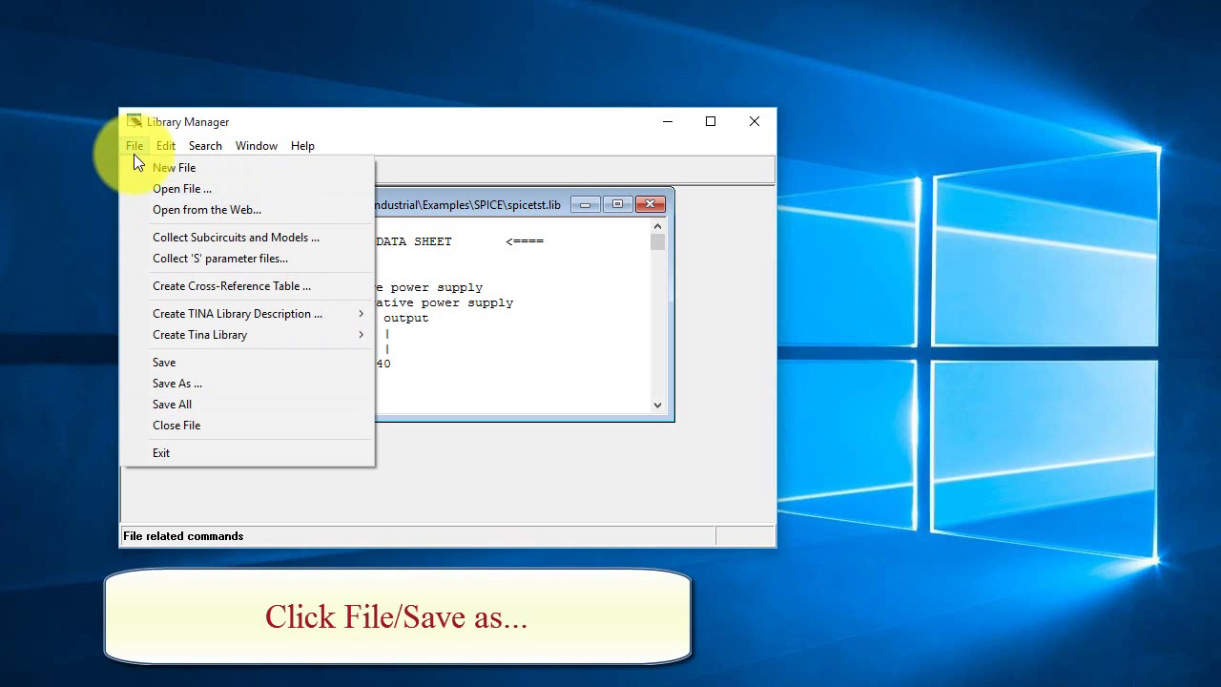
Save the SPICE library as spicetst.lib in the Private catalog folder.
{"action": "left_click", "coordinate": [191, 382]}
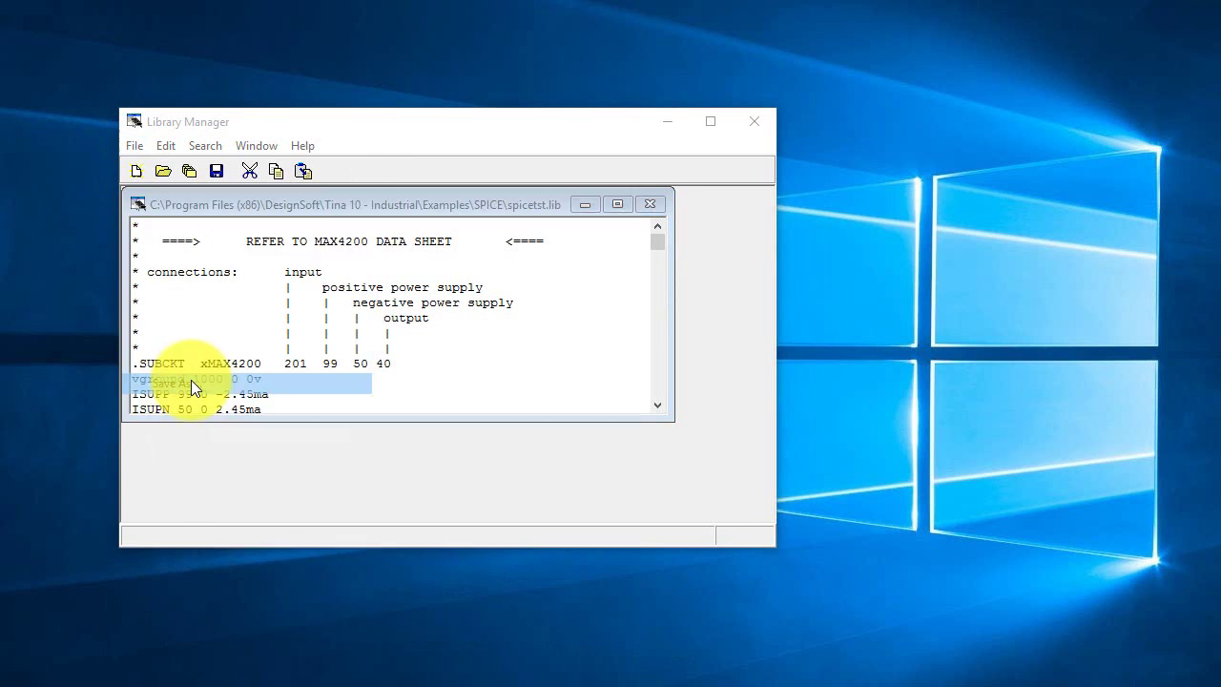
{"action": "left_click", "coordinate": [638, 540]}
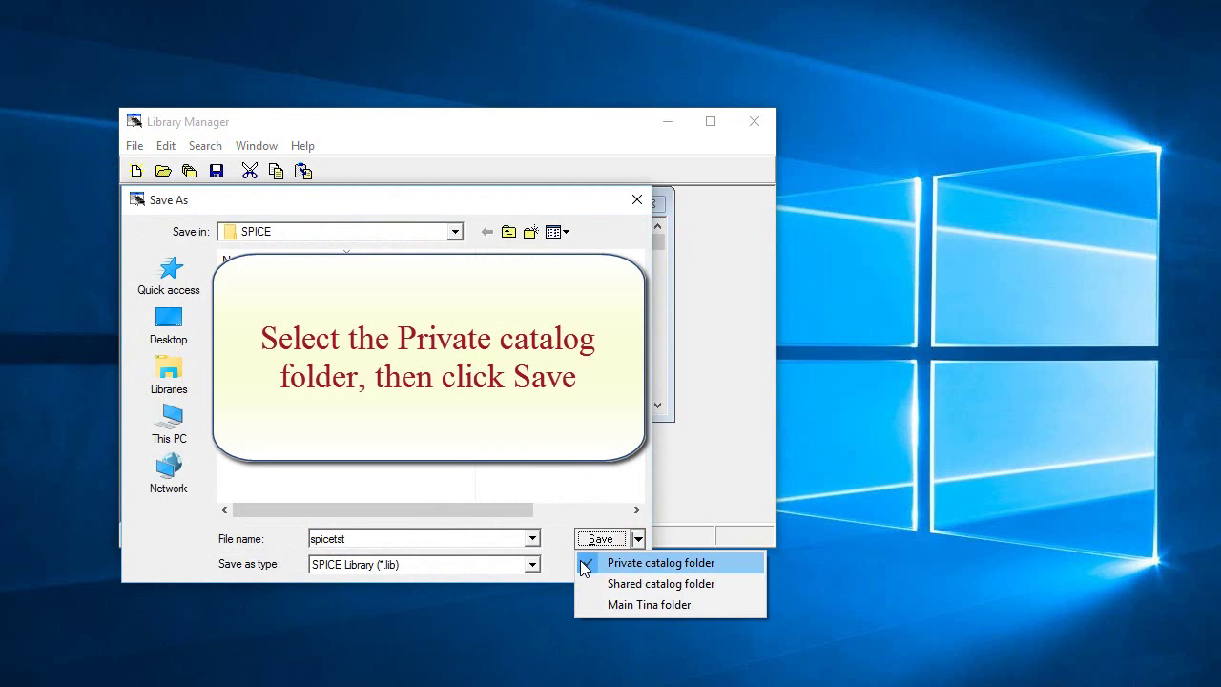
{"action": "left_click", "coordinate": [611, 563]}
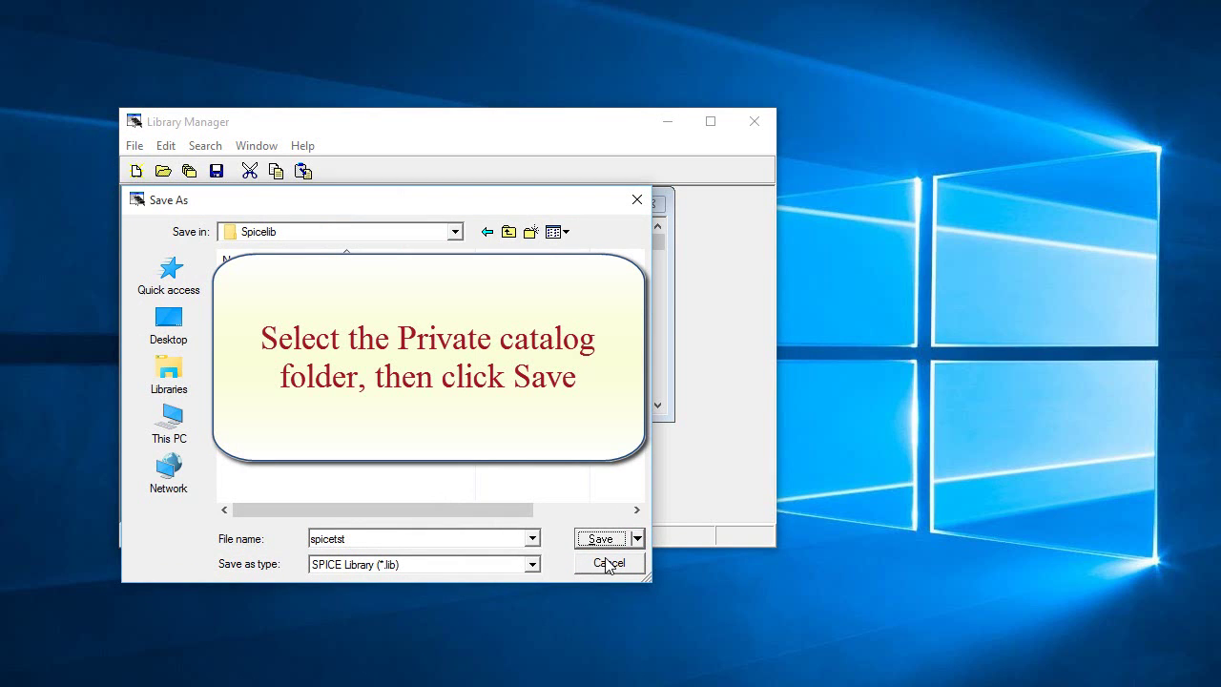
{"action": "left_click", "coordinate": [612, 540]}
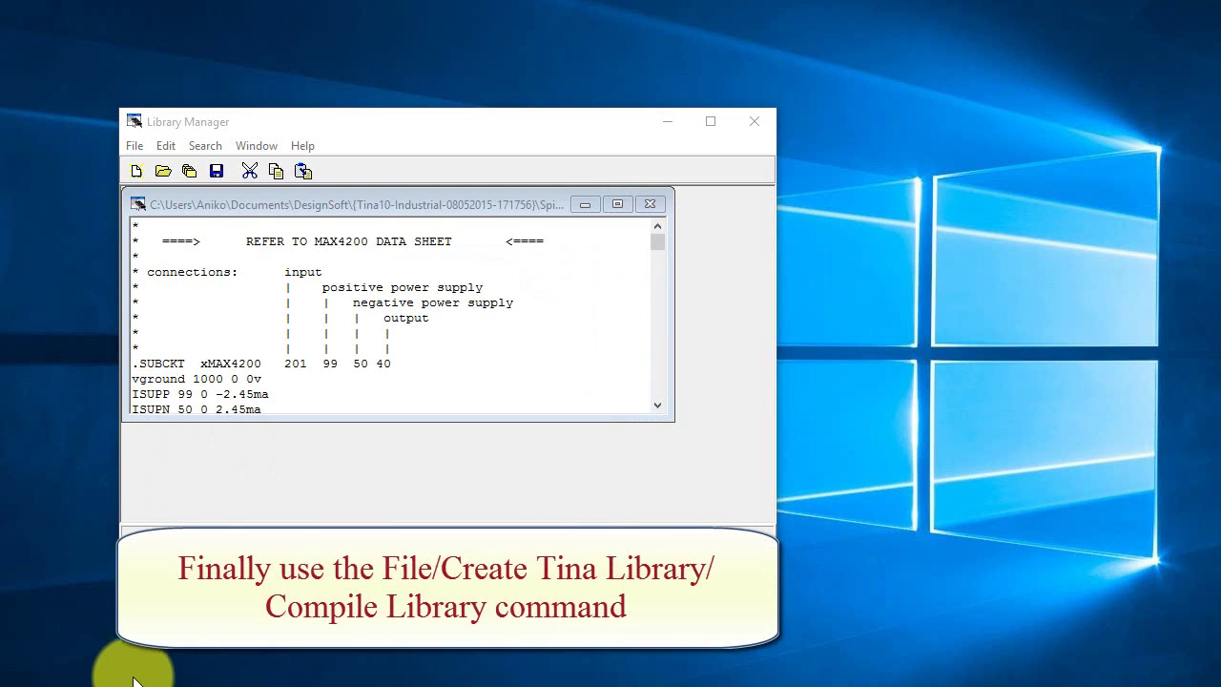
Compile the spicetst library for TINA and confirm once its status reads Finished.
{"action": "left_click", "coordinate": [140, 149]}
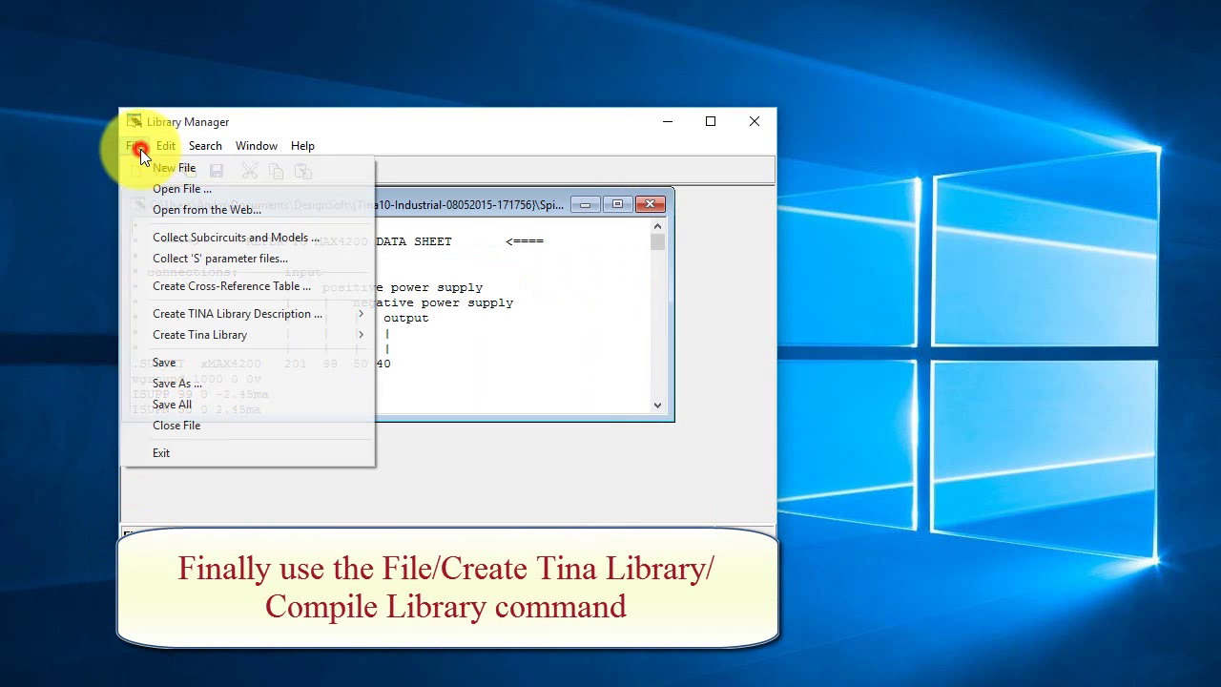
{"action": "mouse_move", "coordinate": [257, 343]}
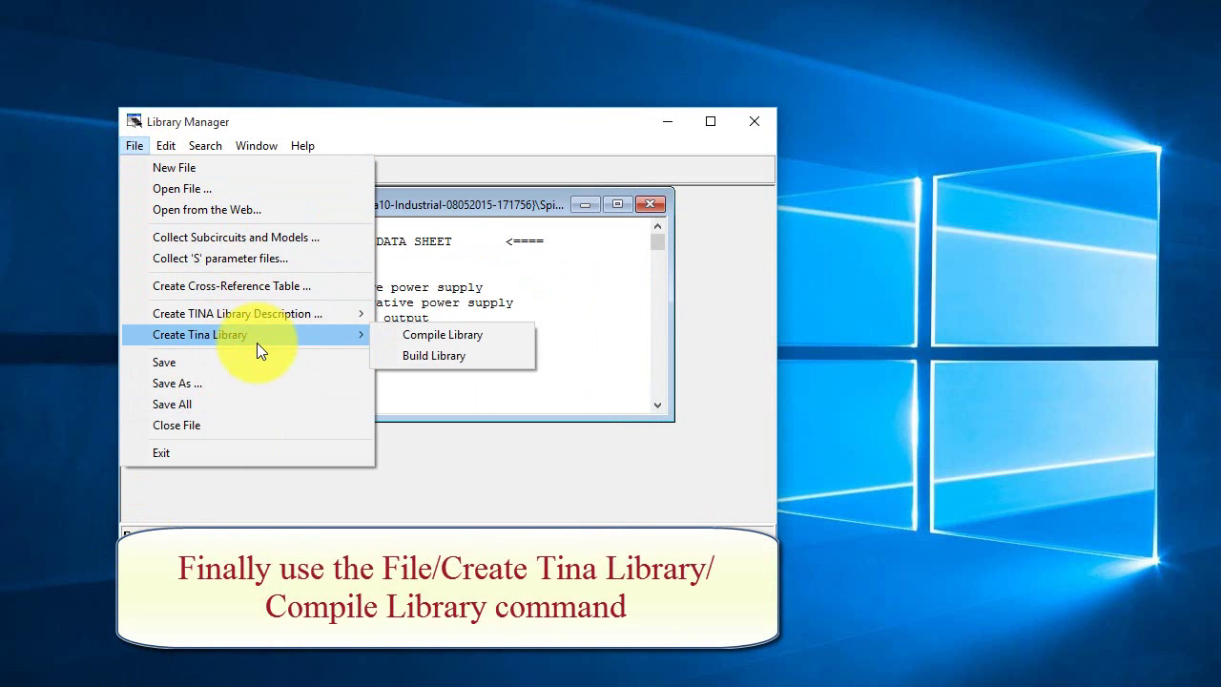
{"action": "left_click", "coordinate": [421, 334]}
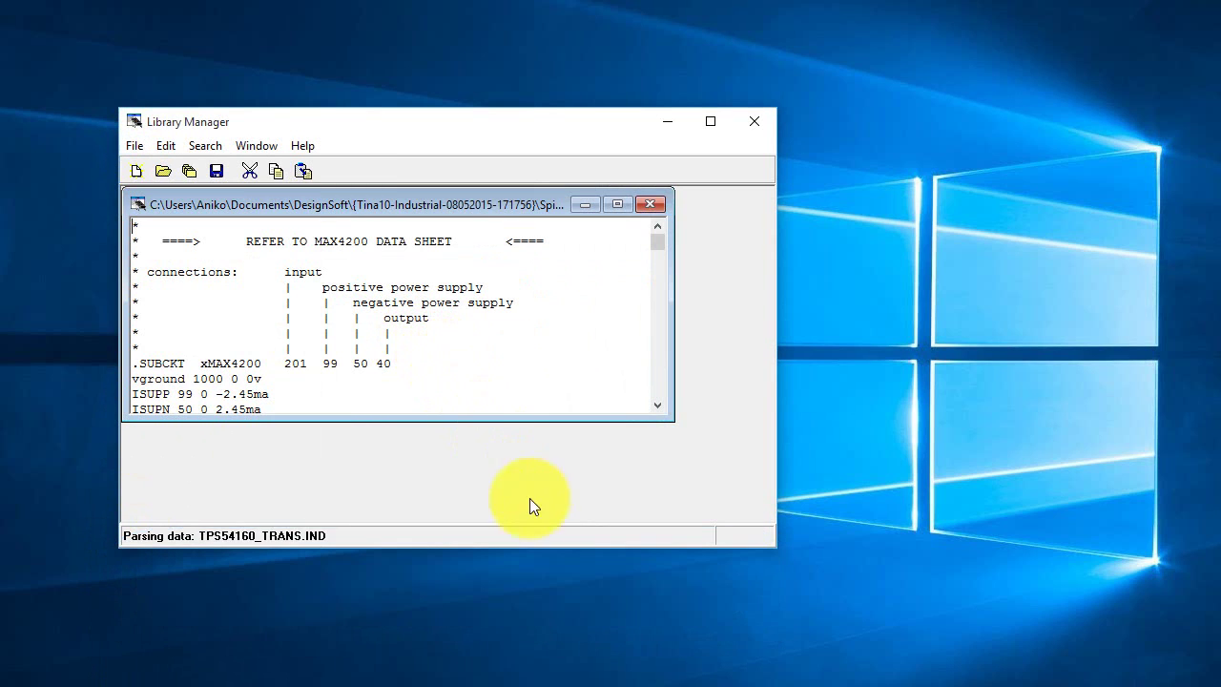
{"action": "left_click", "coordinate": [812, 448]}
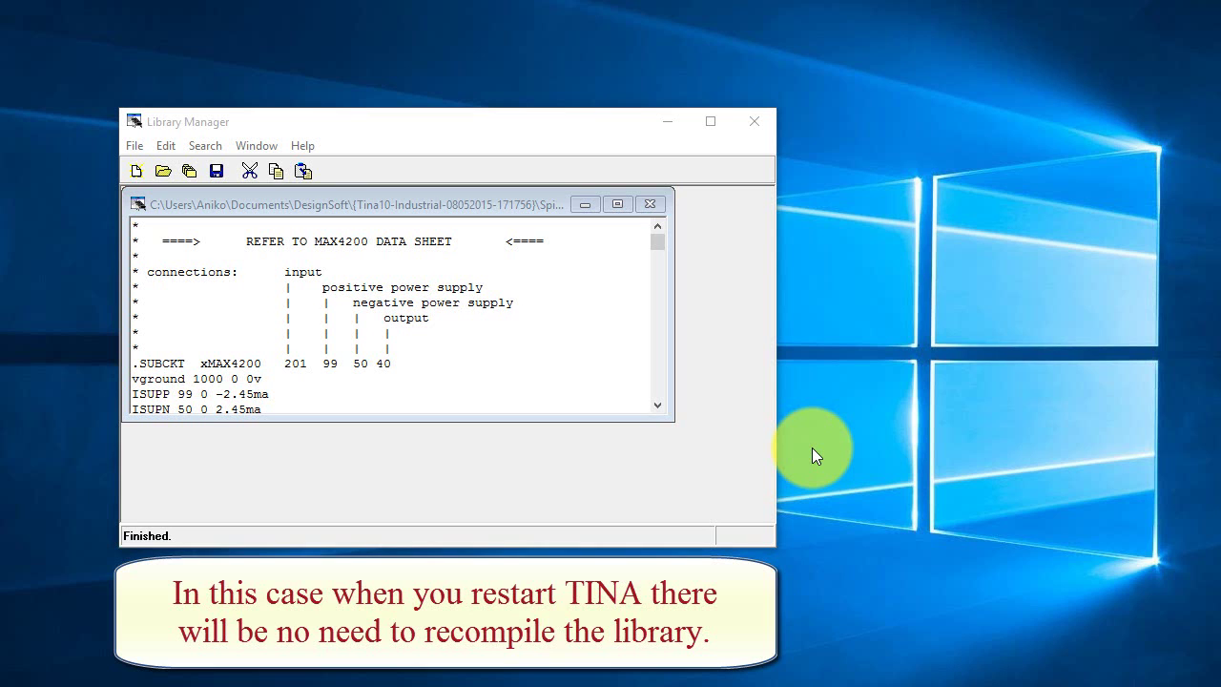
Close the Library Manager and launch TINA from its desktop icon.
{"action": "left_click", "coordinate": [753, 122]}
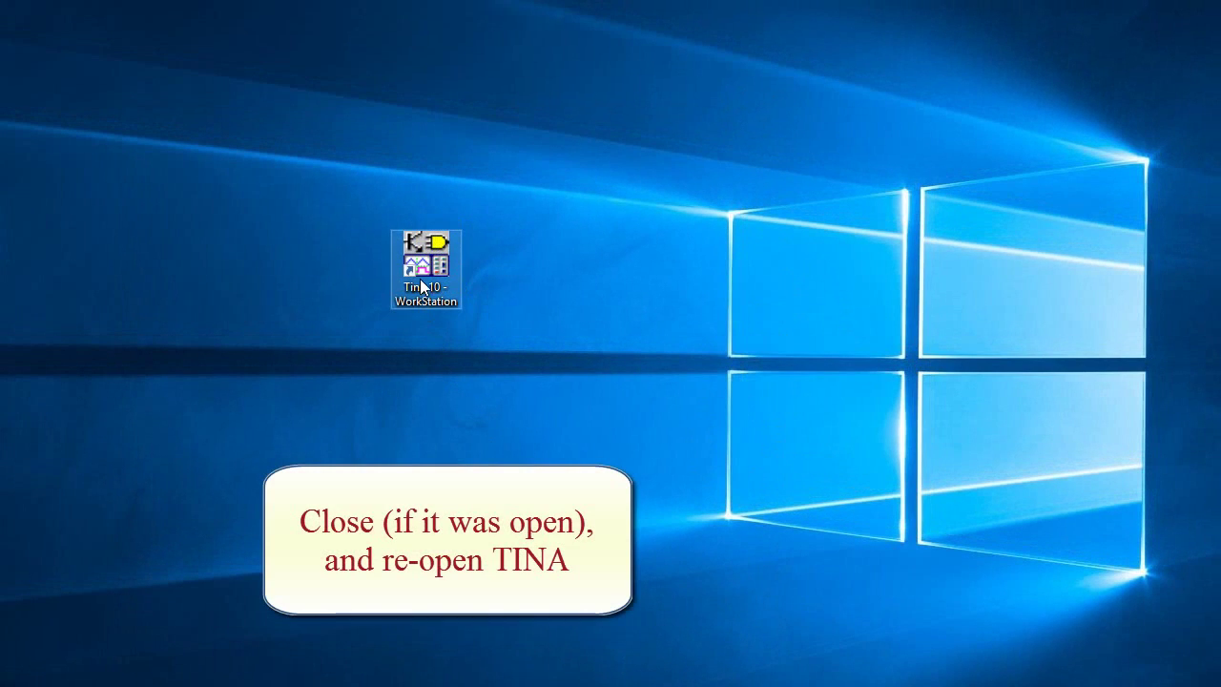
{"action": "double_click", "coordinate": [424, 285]}
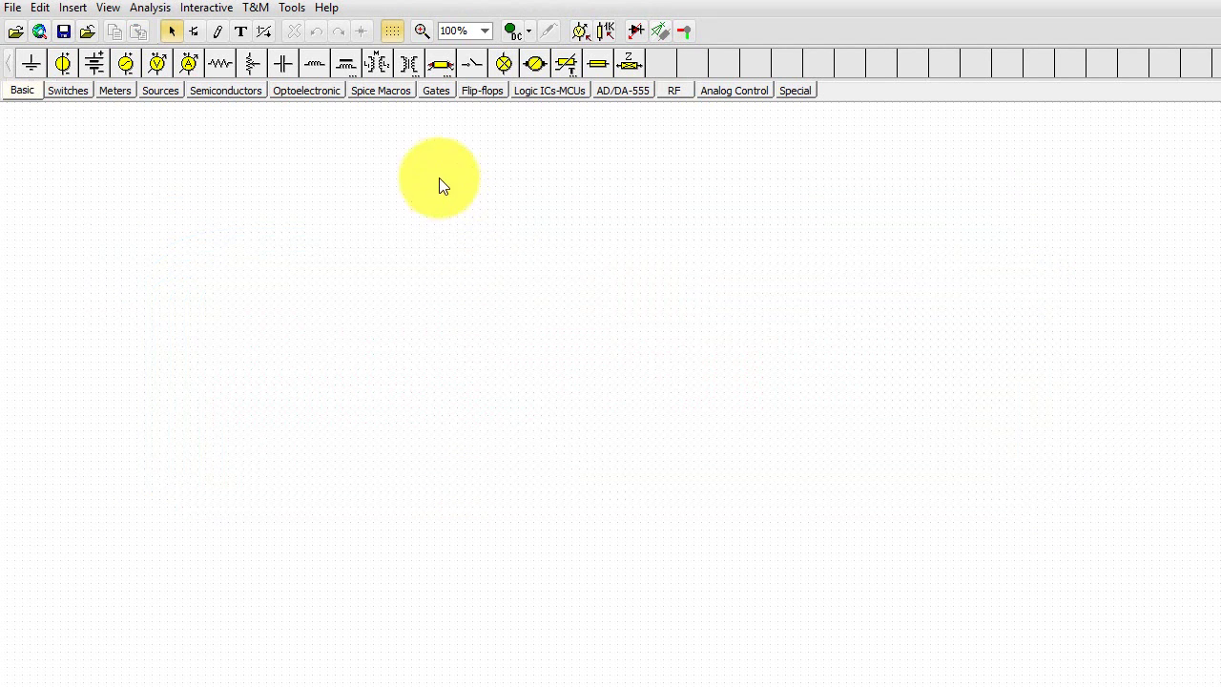
Place the XMAX4200 buffer from Spice Macros > Buffers, filtered to spicetst, as U1.
{"action": "left_click", "coordinate": [383, 94]}
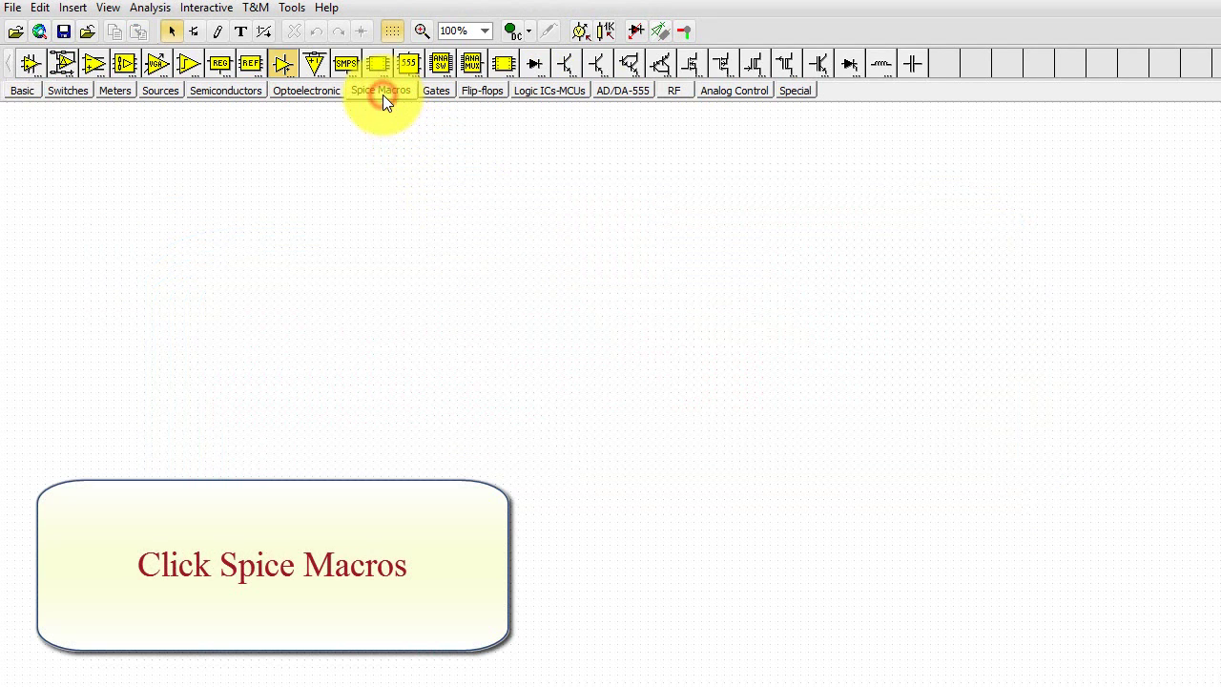
{"action": "left_click", "coordinate": [286, 66]}
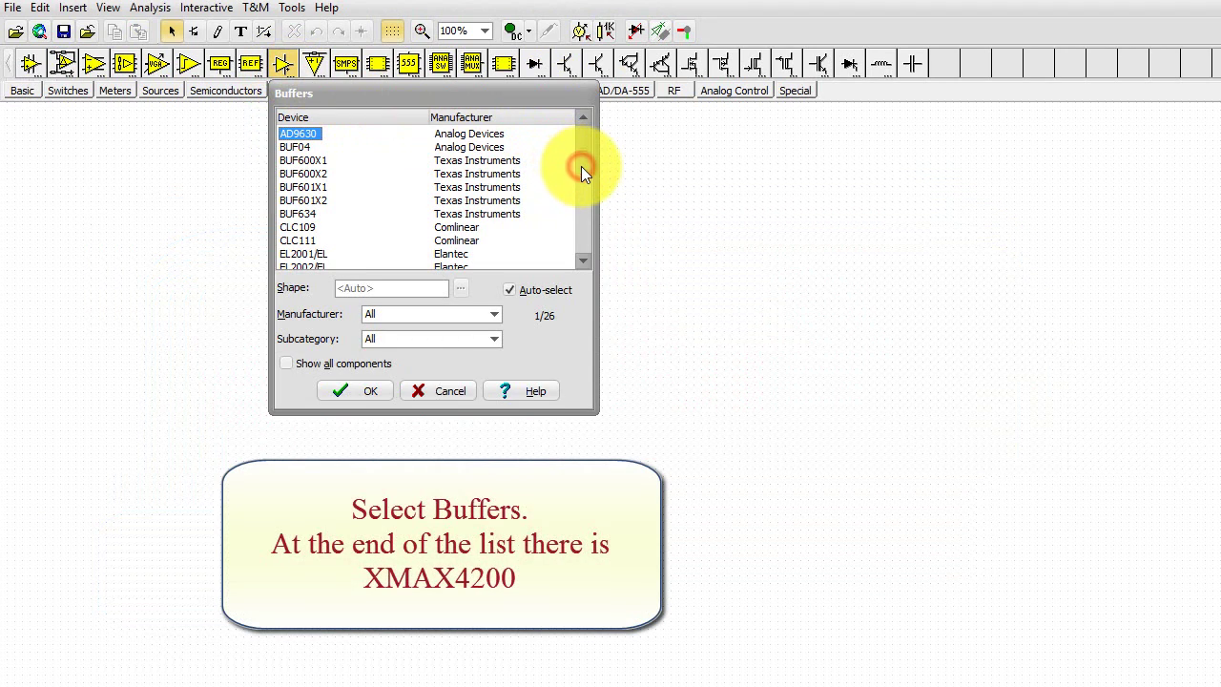
{"action": "left_click_drag", "start_coordinate": [584, 170], "coordinate": [581, 261]}
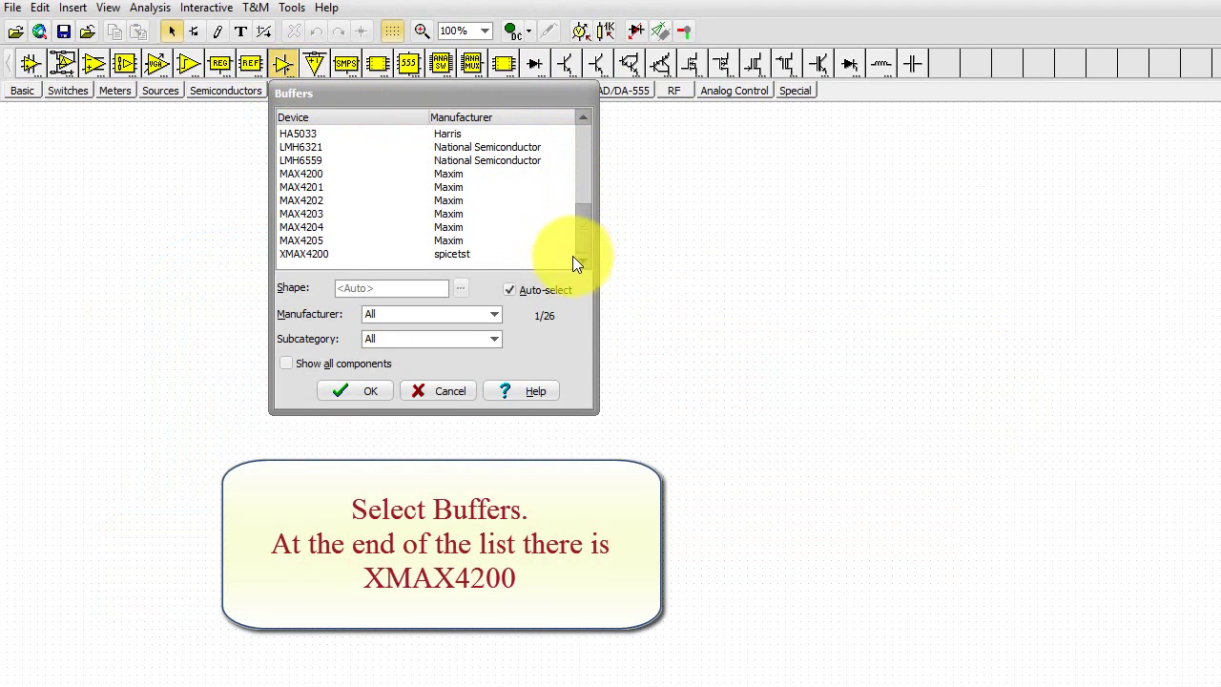
{"action": "left_click", "coordinate": [311, 255]}
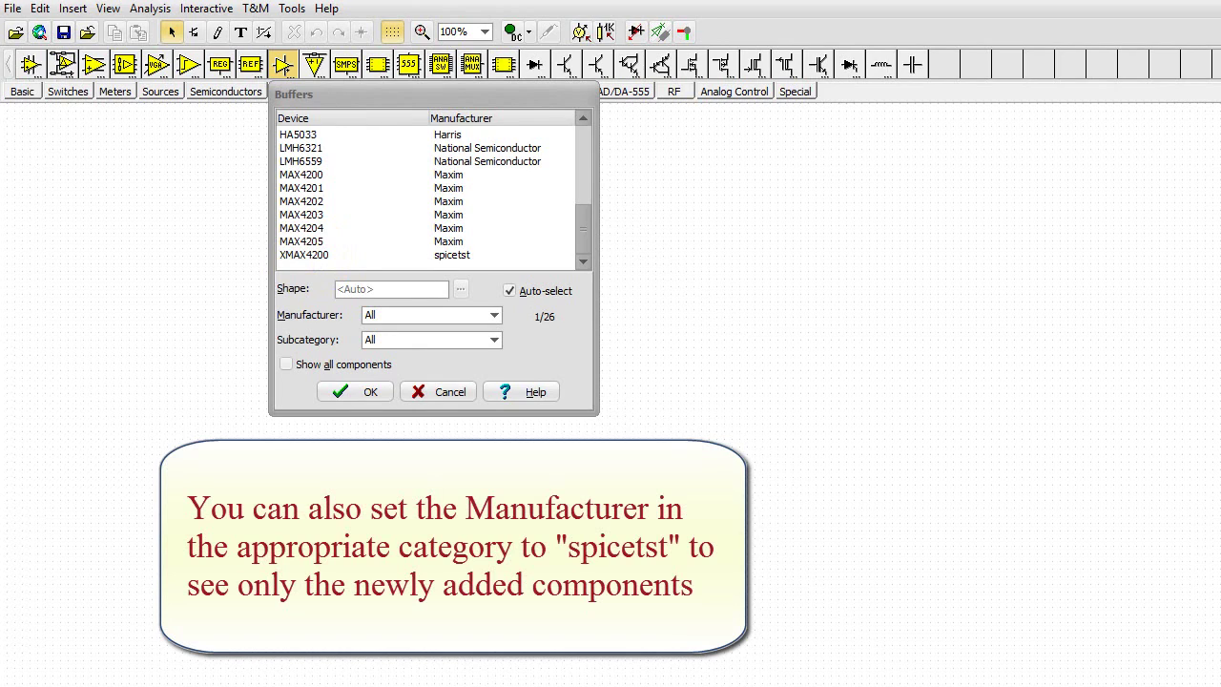
{"action": "left_click", "coordinate": [495, 316]}
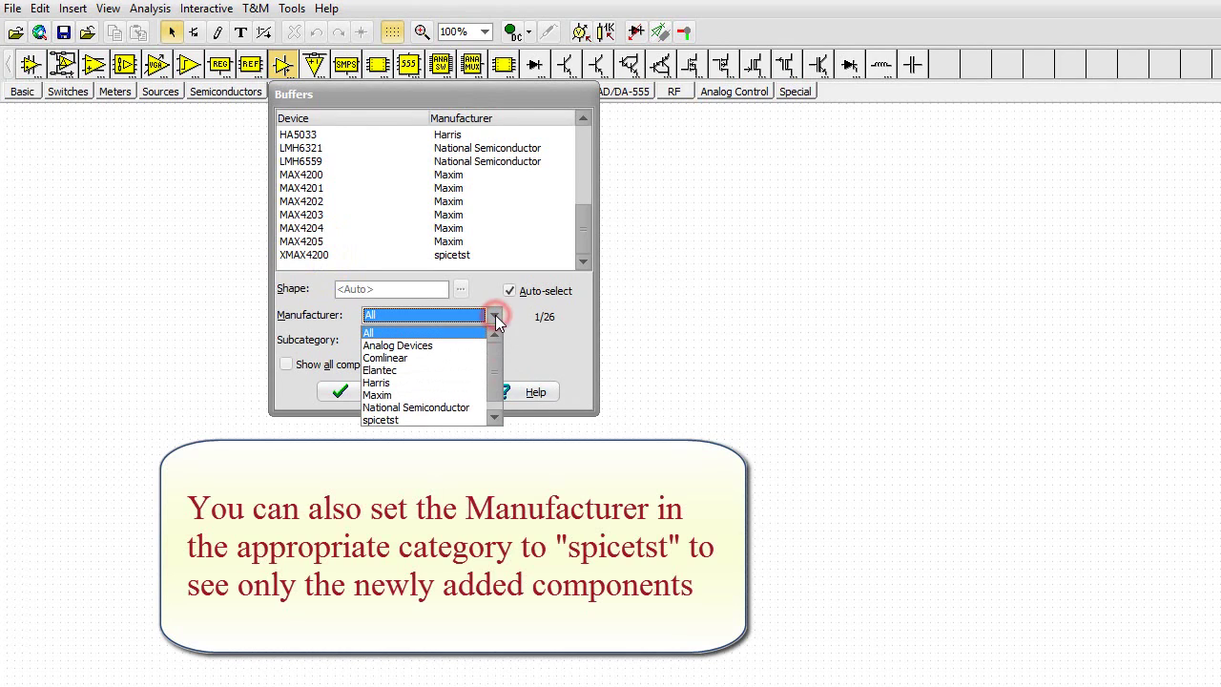
{"action": "left_click", "coordinate": [402, 421]}
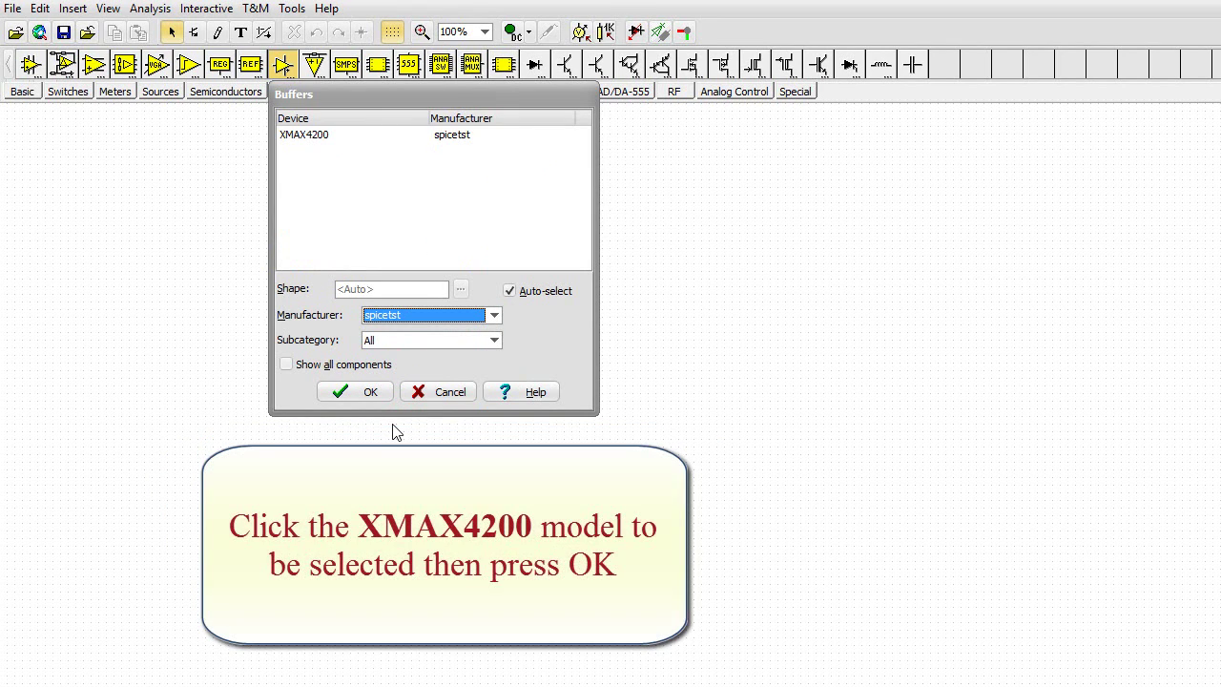
{"action": "left_click", "coordinate": [320, 137]}
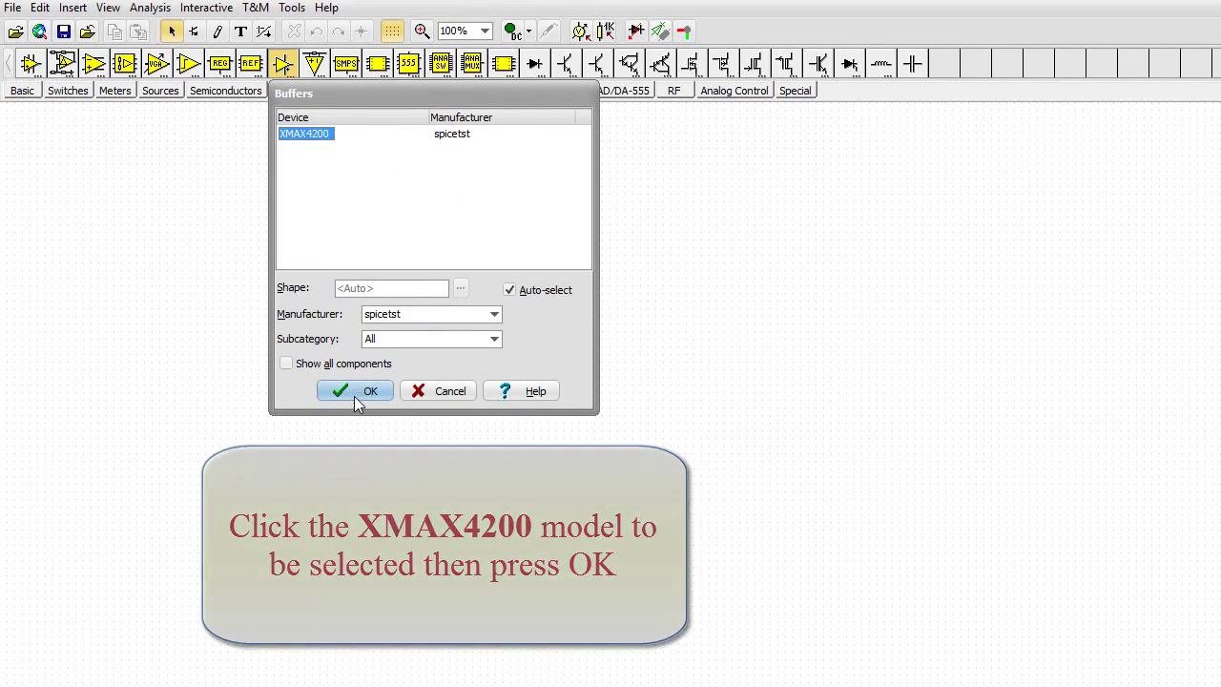
{"action": "left_click", "coordinate": [354, 396]}
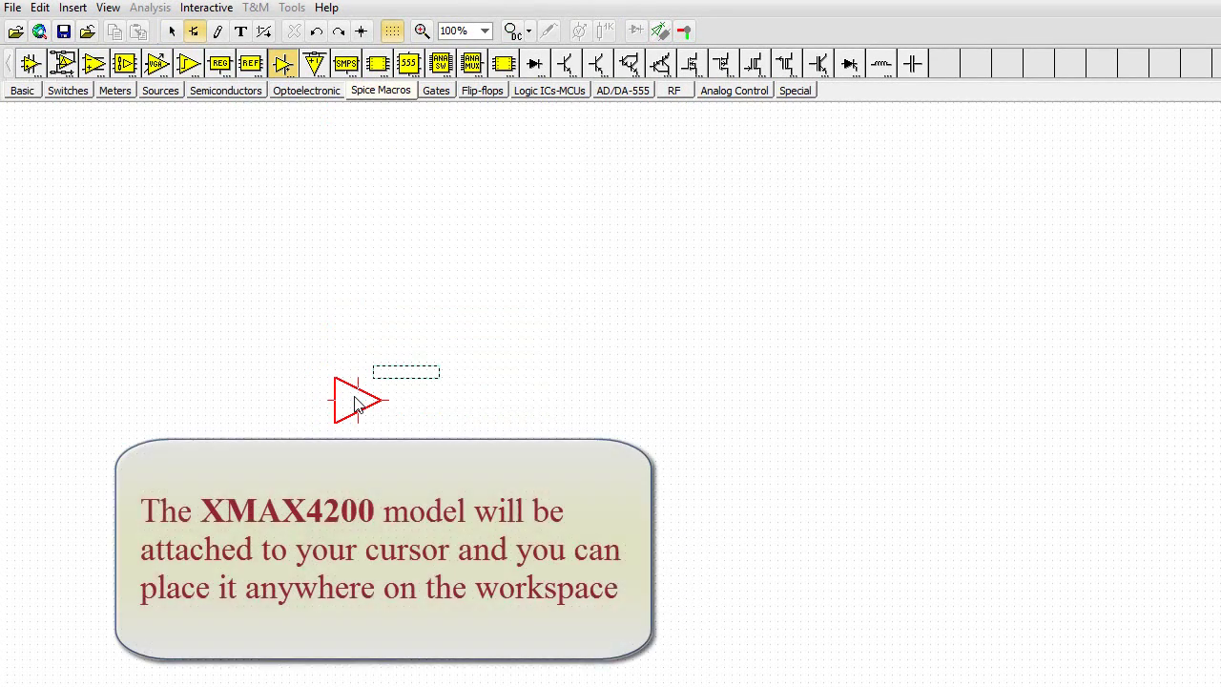
{"action": "left_click", "coordinate": [349, 312]}
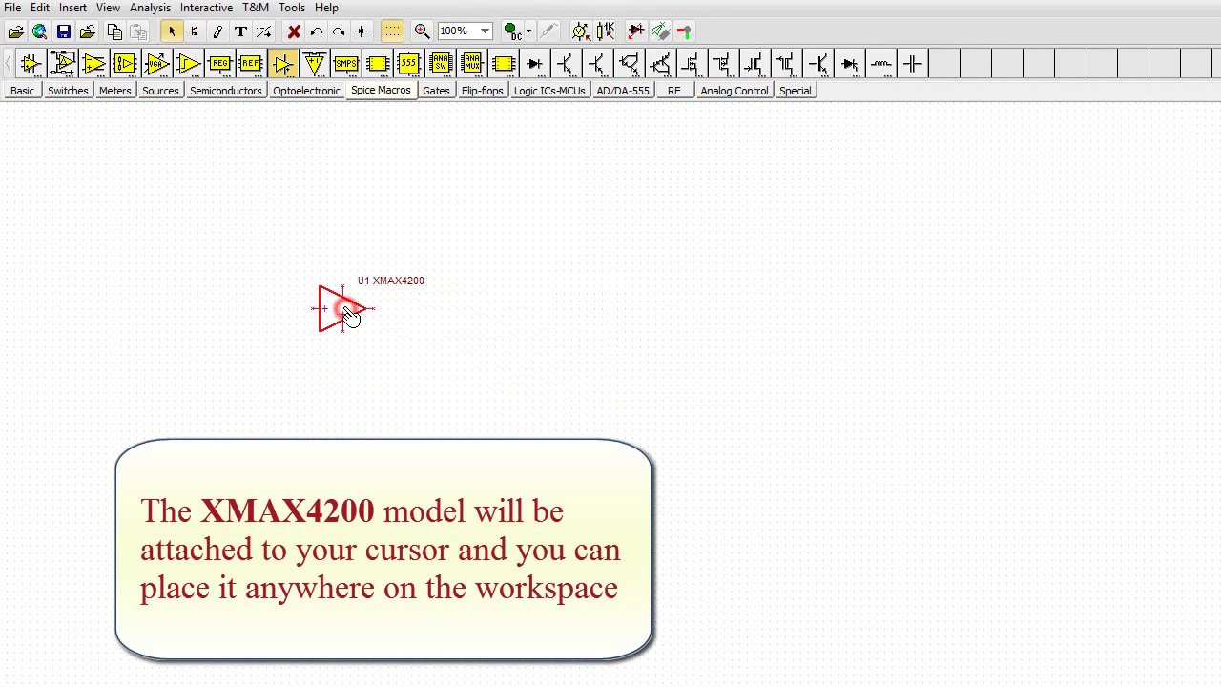
Place the spicetst XMAX4147 comparator from Comparators below the U1 buffer as U2.
{"action": "key", "text": "Escape"}
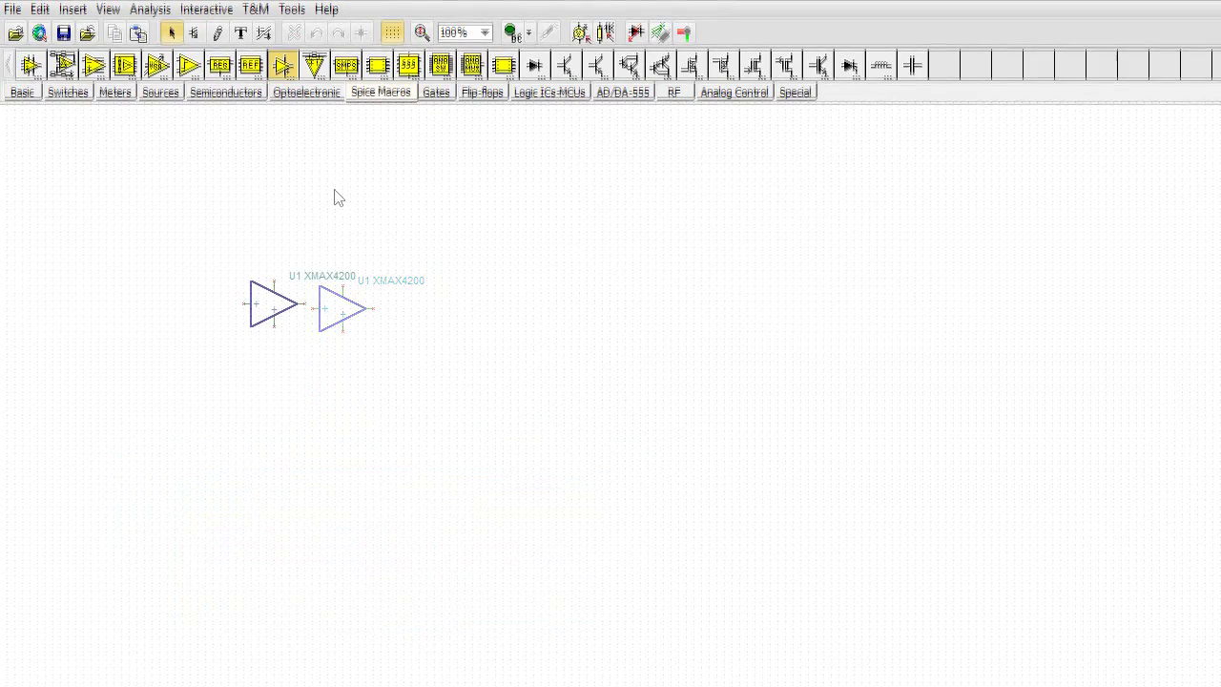
{"action": "left_click", "coordinate": [190, 68]}
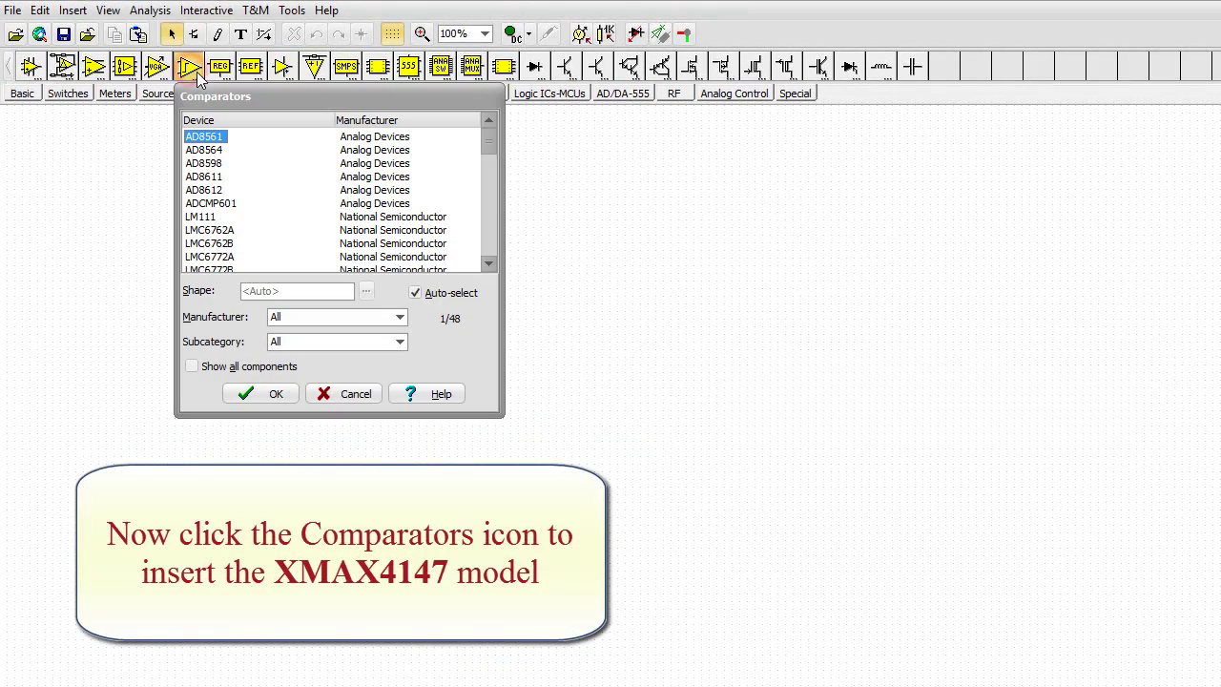
{"action": "left_click", "coordinate": [400, 318]}
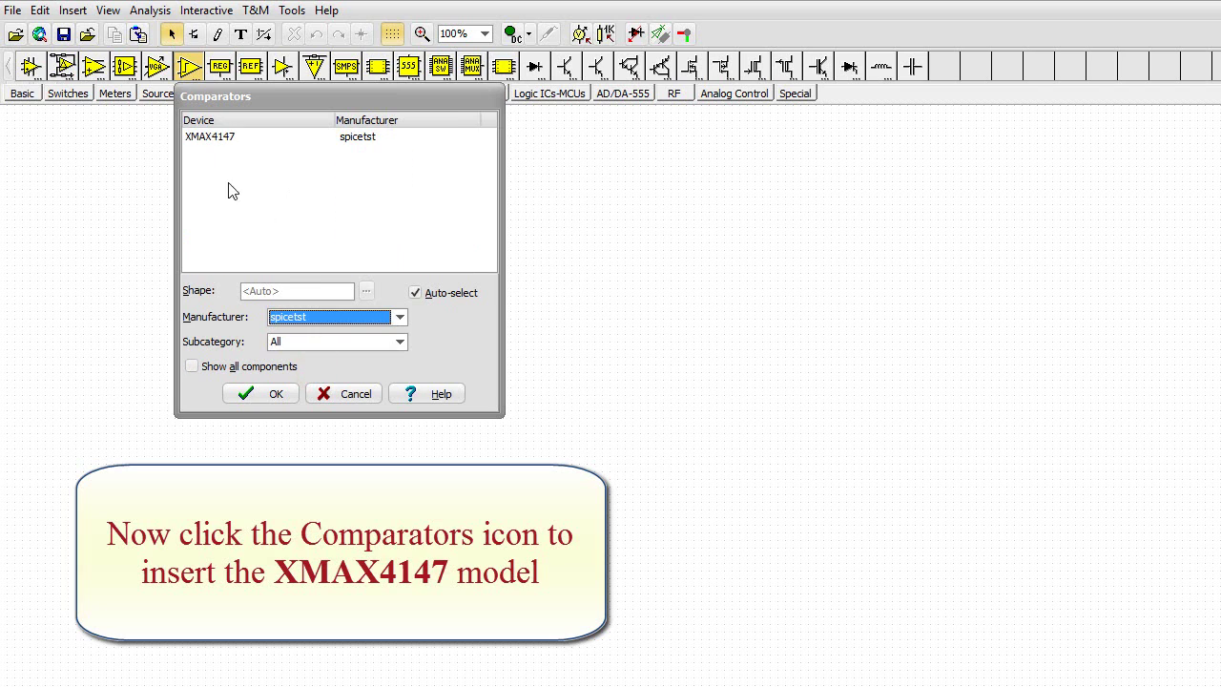
{"action": "left_click", "coordinate": [205, 140]}
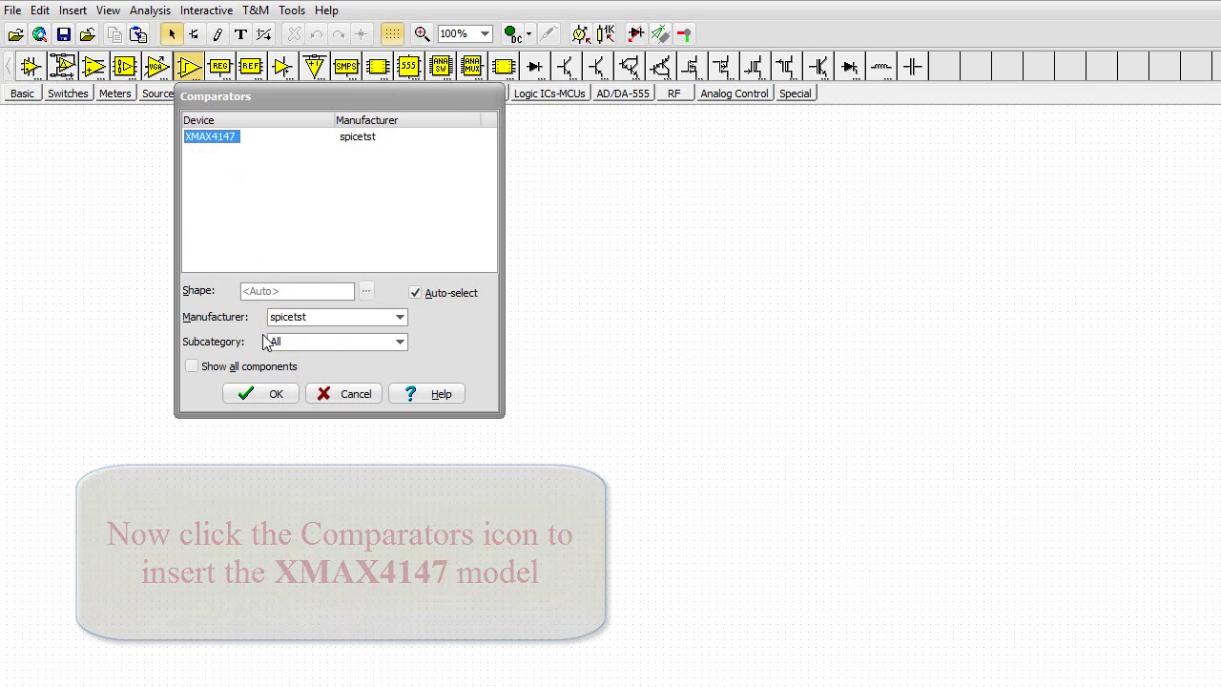
{"action": "left_click", "coordinate": [266, 392]}
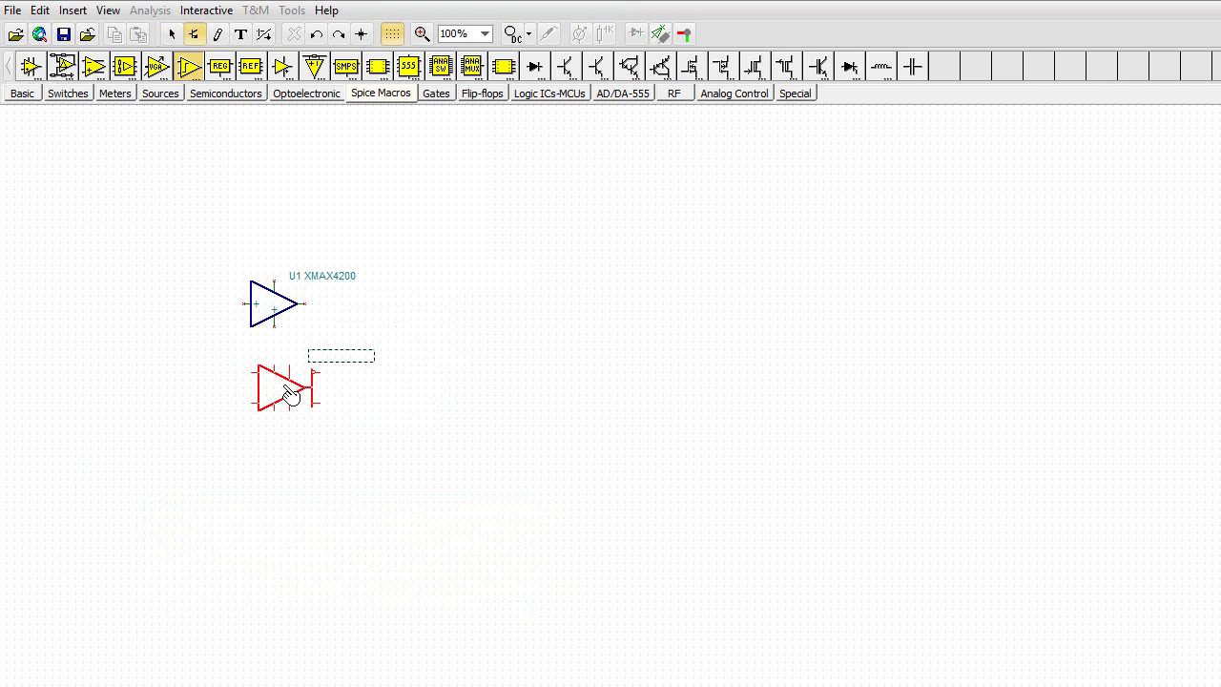
{"action": "left_click", "coordinate": [270, 396]}
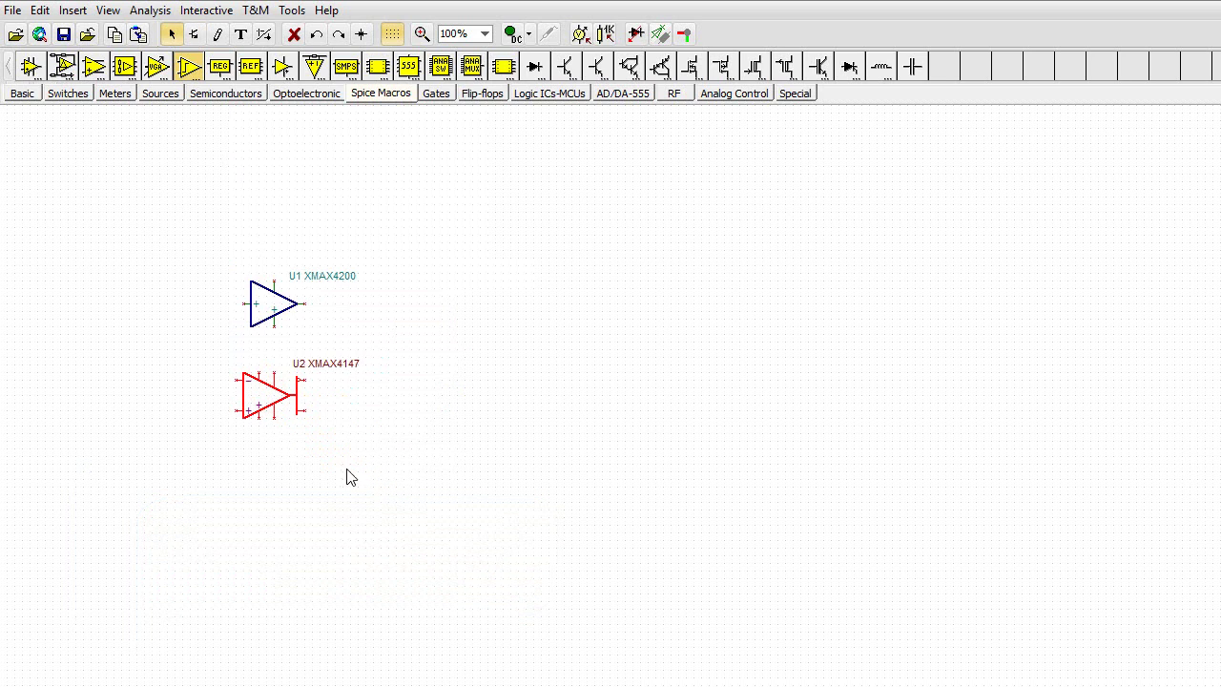
{"action": "key", "text": "Delete"}
{"action": "key", "text": "ctrl+z"}
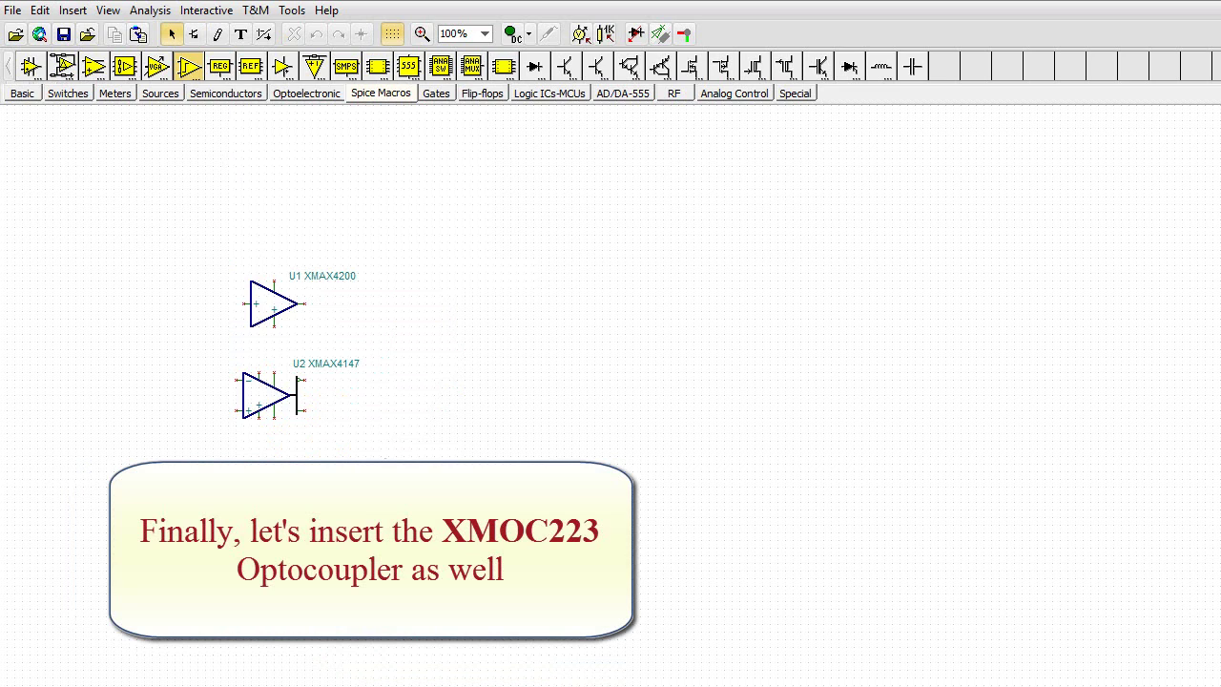
Place the XMOC223 optocoupler from Optoelectronic > Optocouplers right of the amplifiers as ODAR1.
{"action": "left_click", "coordinate": [296, 96]}
{"action": "left_click", "coordinate": [219, 67]}
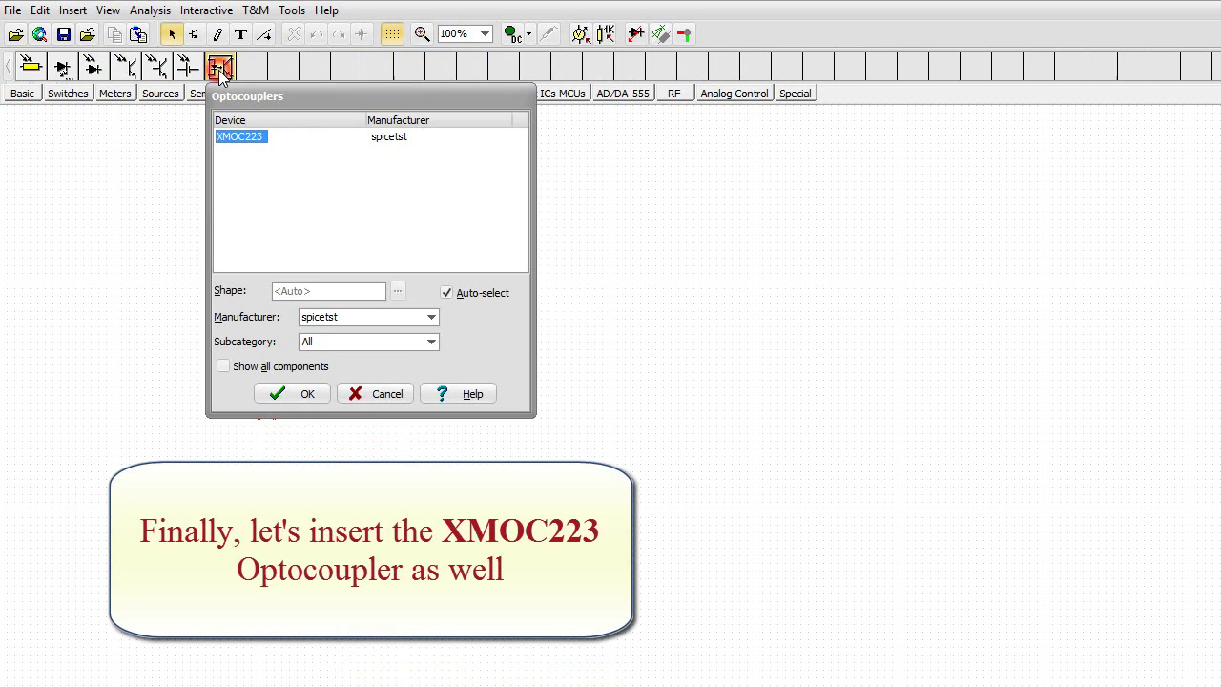
{"action": "left_click", "coordinate": [245, 142]}
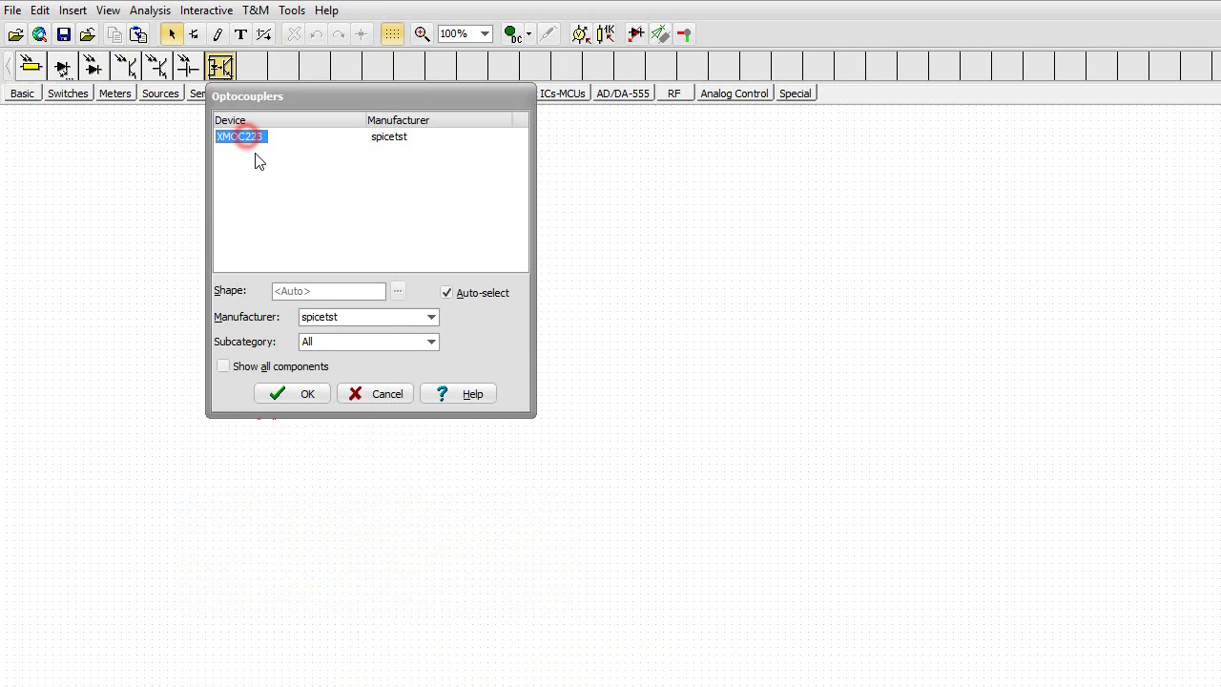
{"action": "left_click", "coordinate": [305, 395]}
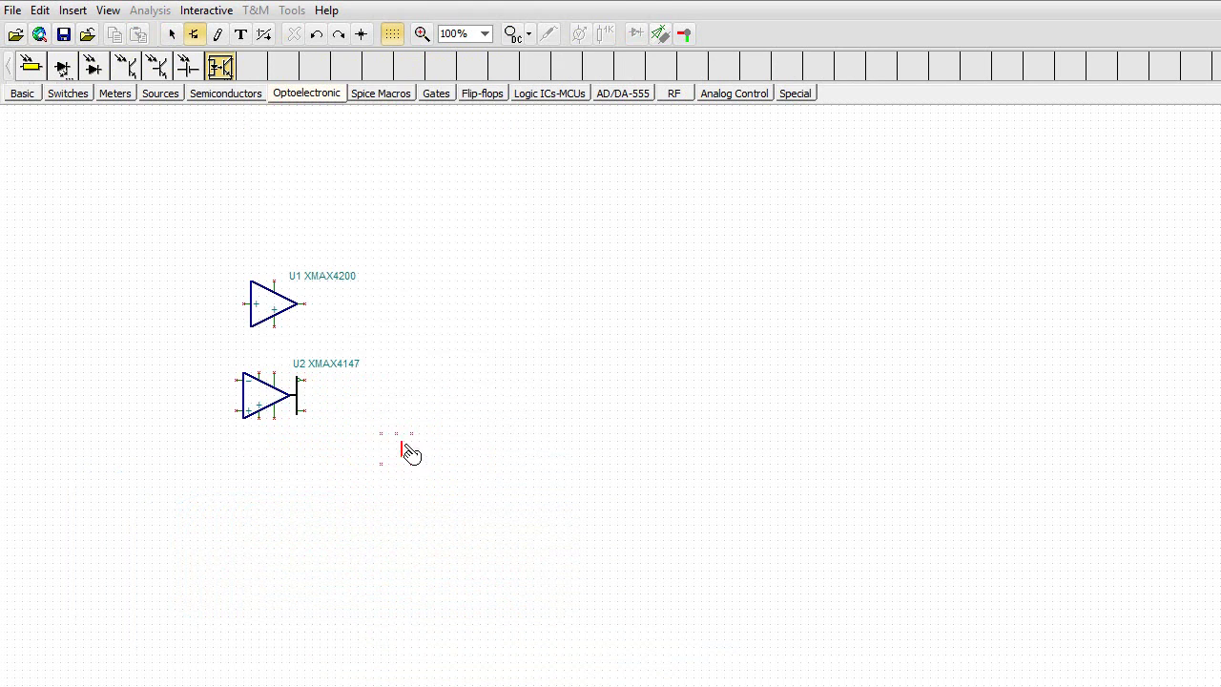
{"action": "left_click", "coordinate": [474, 344]}
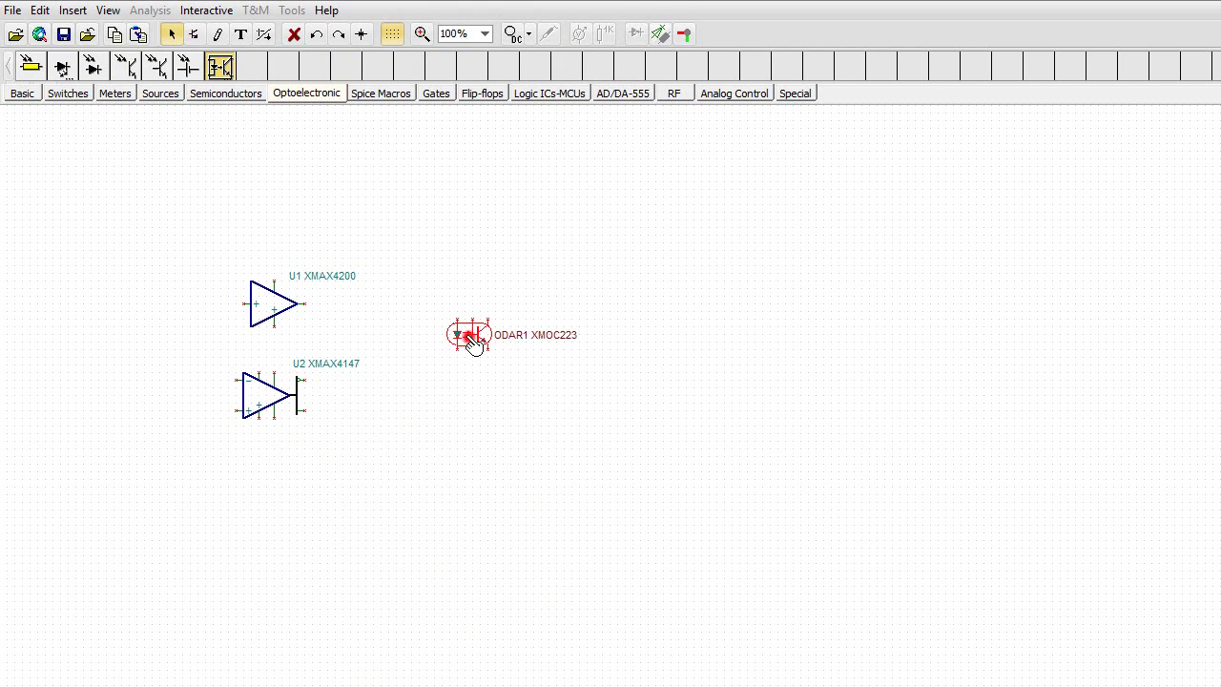
{"action": "left_click", "coordinate": [551, 663]}
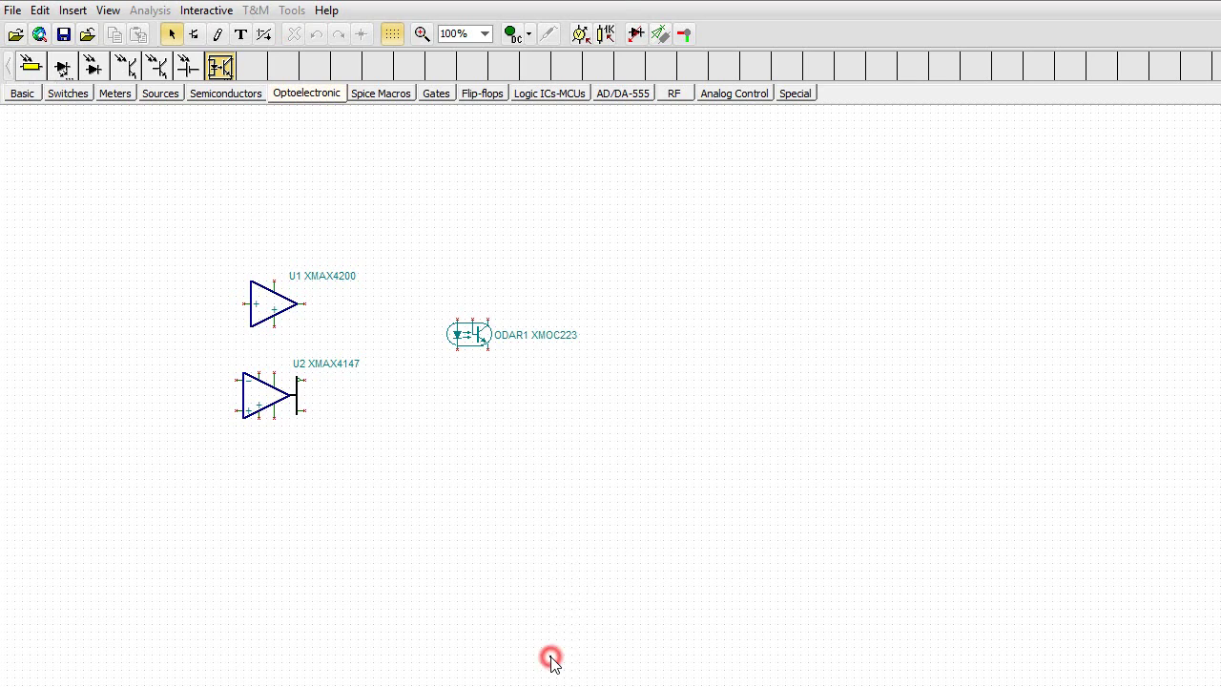